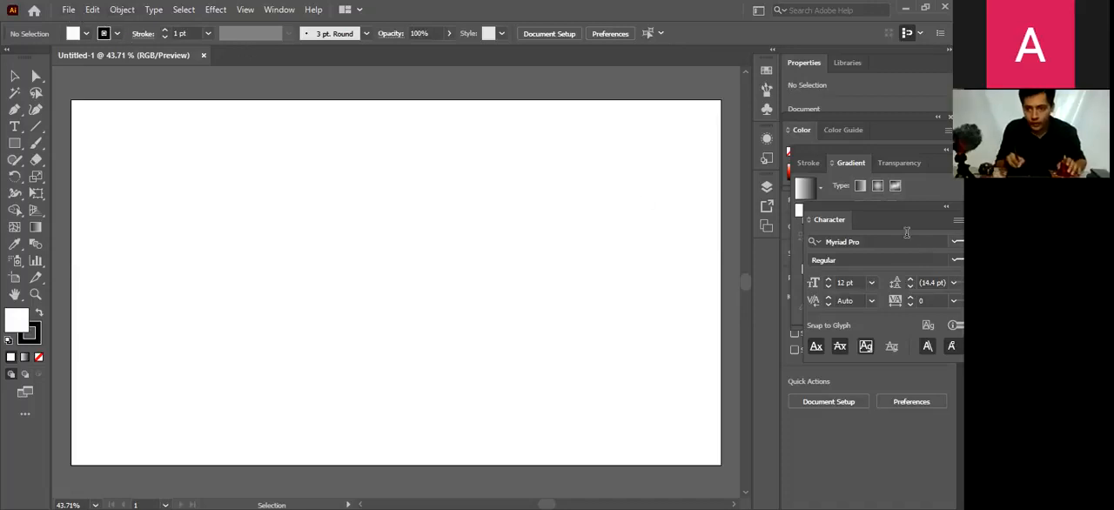
# Move the floating Character panel down so it uncovers the Gradient panel, and activate the Selection tool
pyautogui.moveTo(905, 225); pyautogui.dragTo(909, 250)
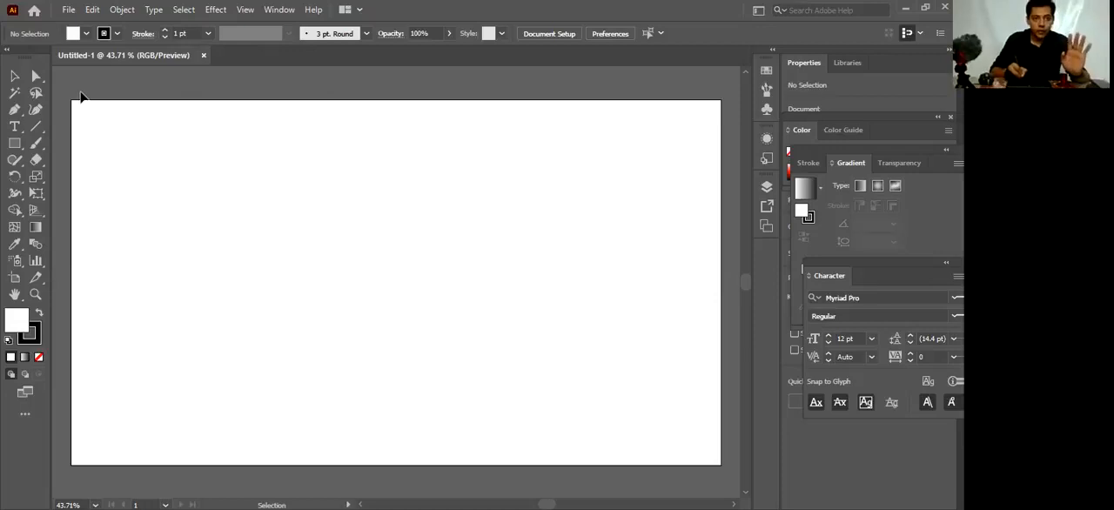
pyautogui.click(15, 77)
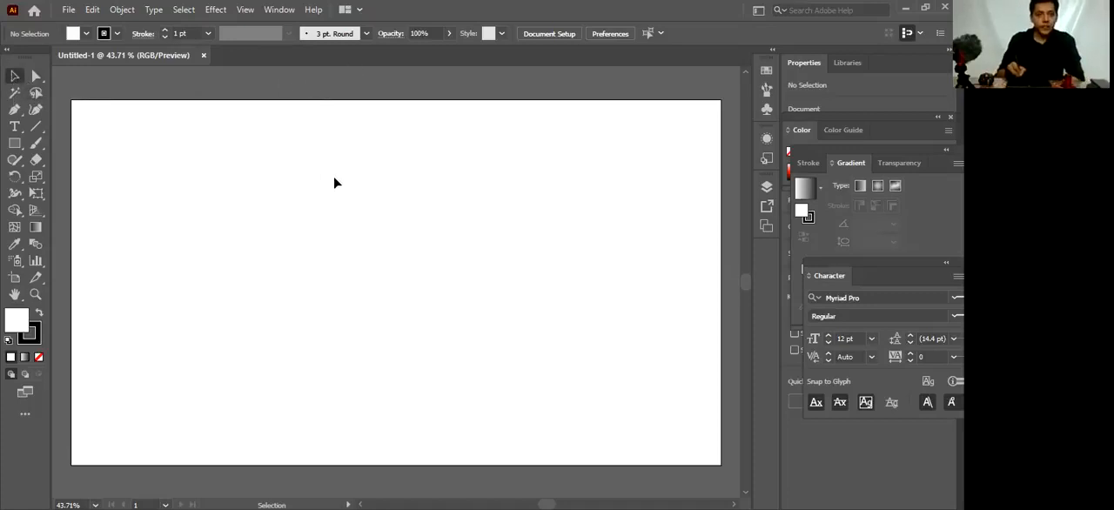
pyautogui.moveTo(302, 164); pyautogui.dragTo(364, 218)
pyautogui.moveTo(363, 160); pyautogui.dragTo(428, 241)
pyautogui.moveTo(309, 134); pyautogui.dragTo(411, 255)
pyautogui.moveTo(340, 191); pyautogui.dragTo(409, 244)
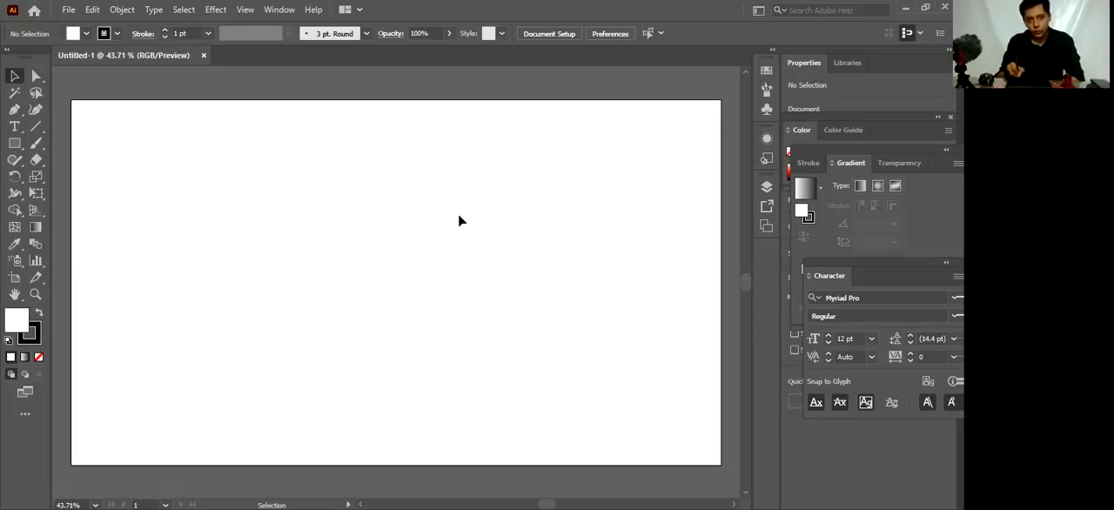
pyautogui.moveTo(458, 213); pyautogui.dragTo(368, 231)
pyautogui.moveTo(243, 212); pyautogui.dragTo(364, 261)
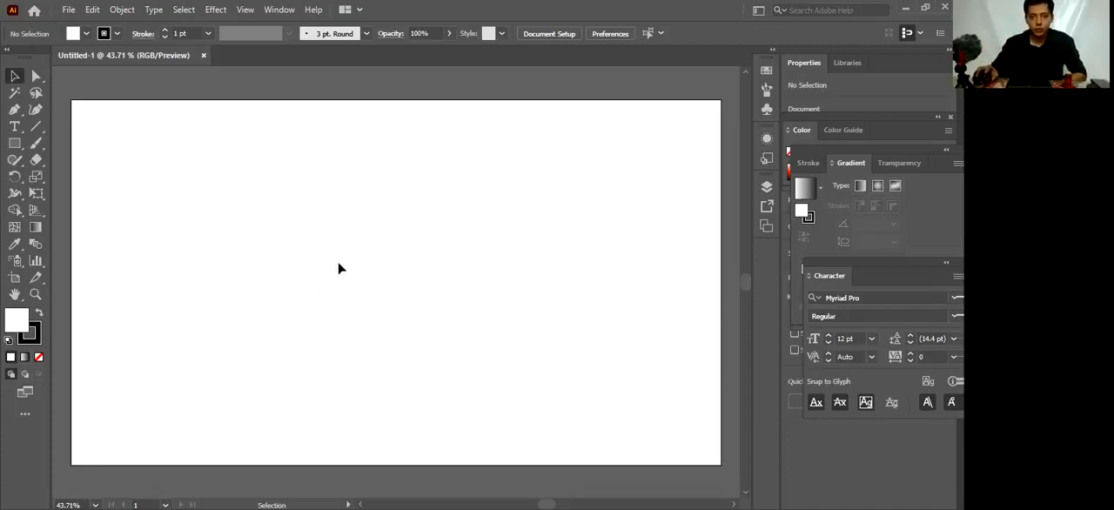
pyautogui.moveTo(339, 264); pyautogui.dragTo(441, 350)
pyautogui.moveTo(315, 162); pyautogui.dragTo(381, 259)
pyautogui.moveTo(381, 260); pyautogui.dragTo(333, 216)
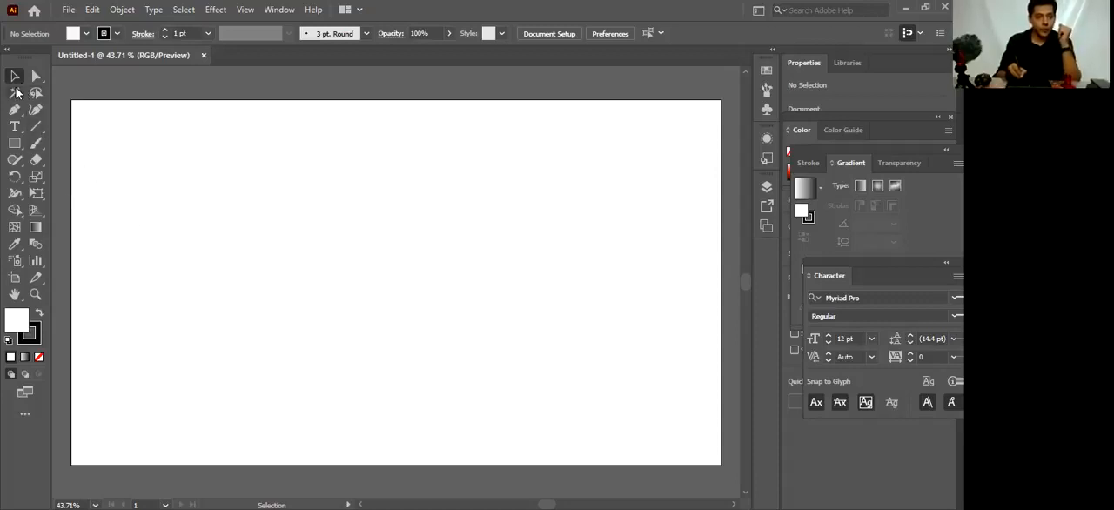
# Select the Rectangle tool from the group of shape tools
pyautogui.click(15, 144)
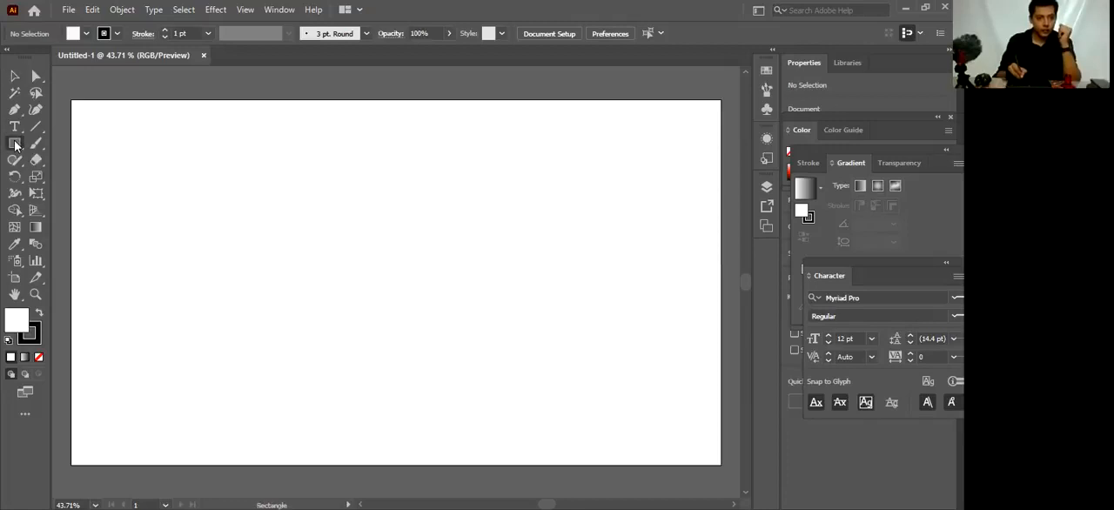
pyautogui.moveTo(15, 145); pyautogui.dragTo(95, 145)
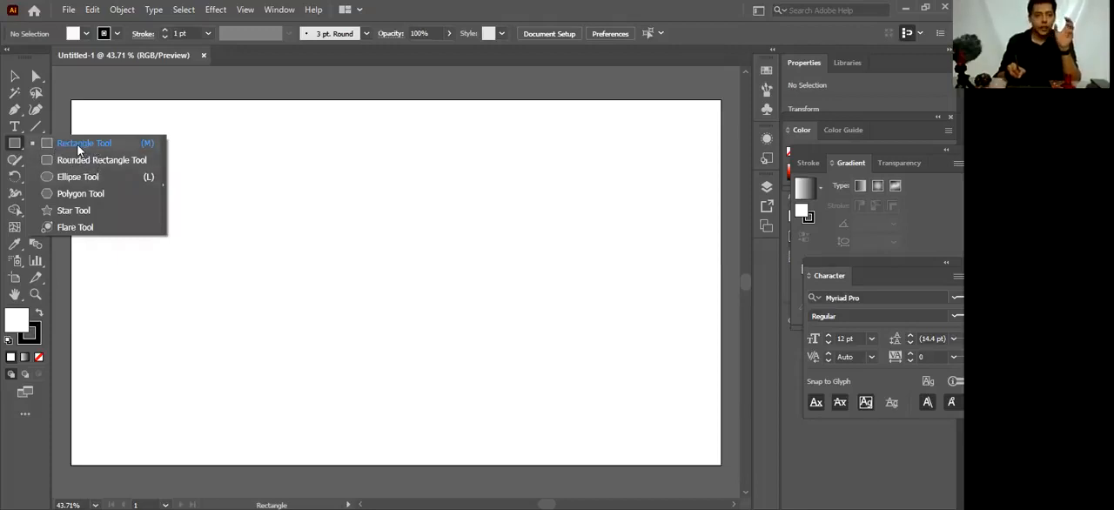
pyautogui.click(269, 235)
pyautogui.click(512, 283)
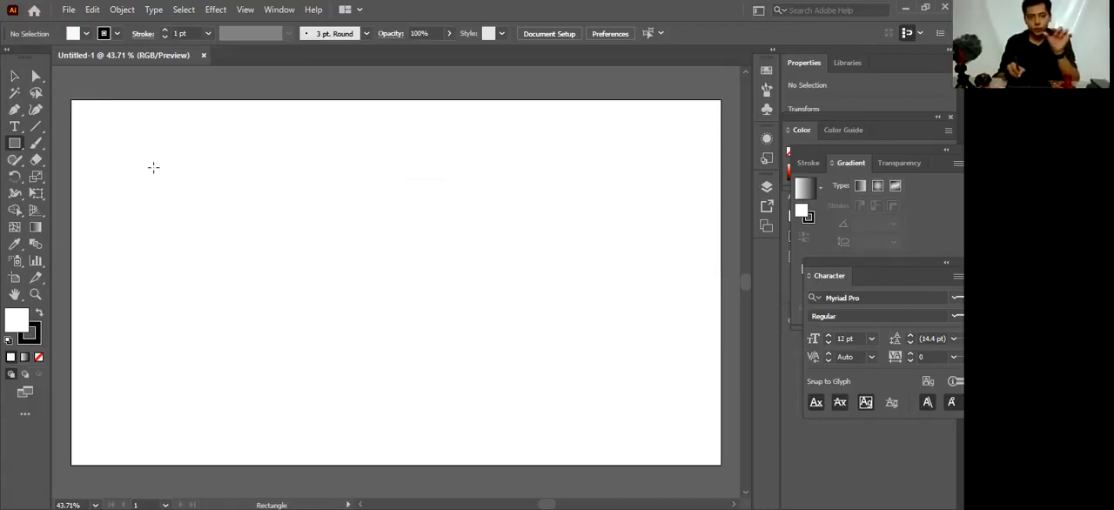
pyautogui.click(15, 148)
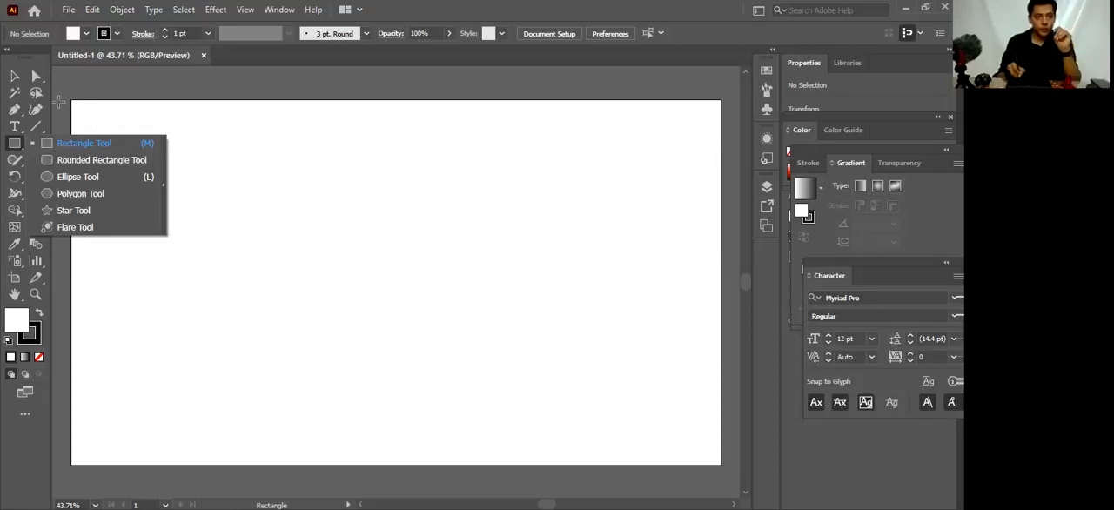
pyautogui.click(66, 91)
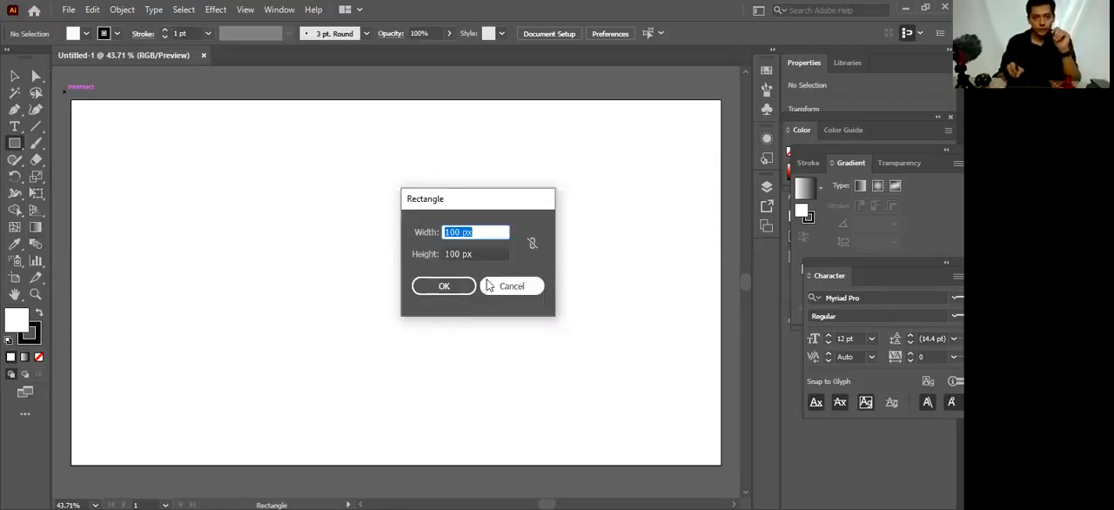
pyautogui.click(468, 284)
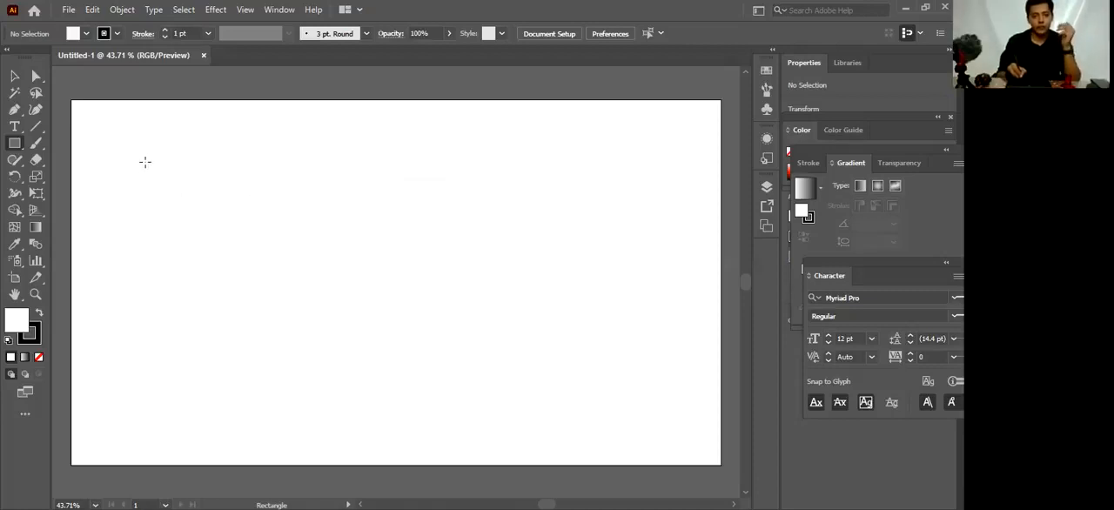
# Draw a tall rectangle on the artboard's left side and a lower, wider rectangle beside it with their bottom edges level
pyautogui.moveTo(140, 159); pyautogui.dragTo(258, 421)
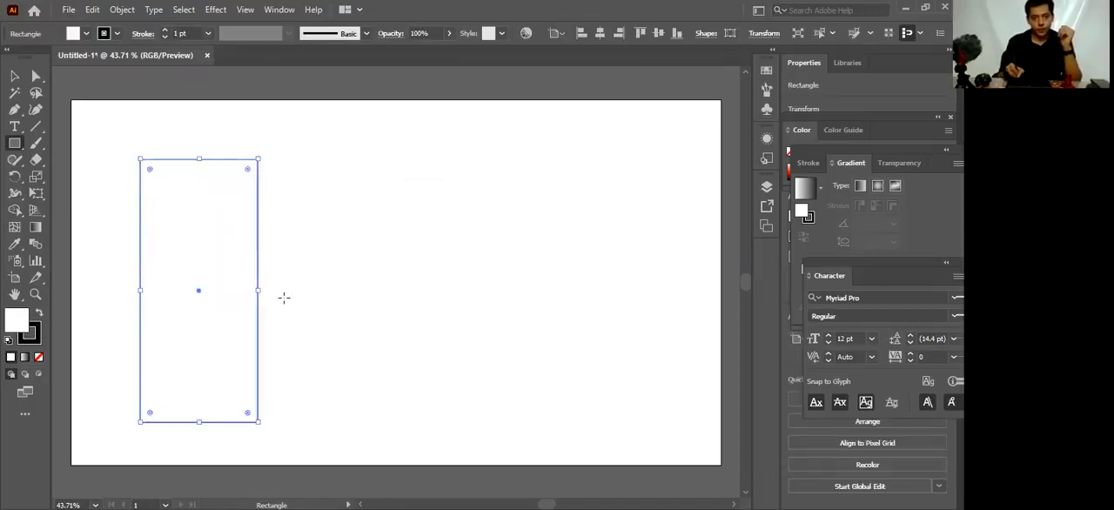
pyautogui.moveTo(273, 291); pyautogui.dragTo(518, 422)
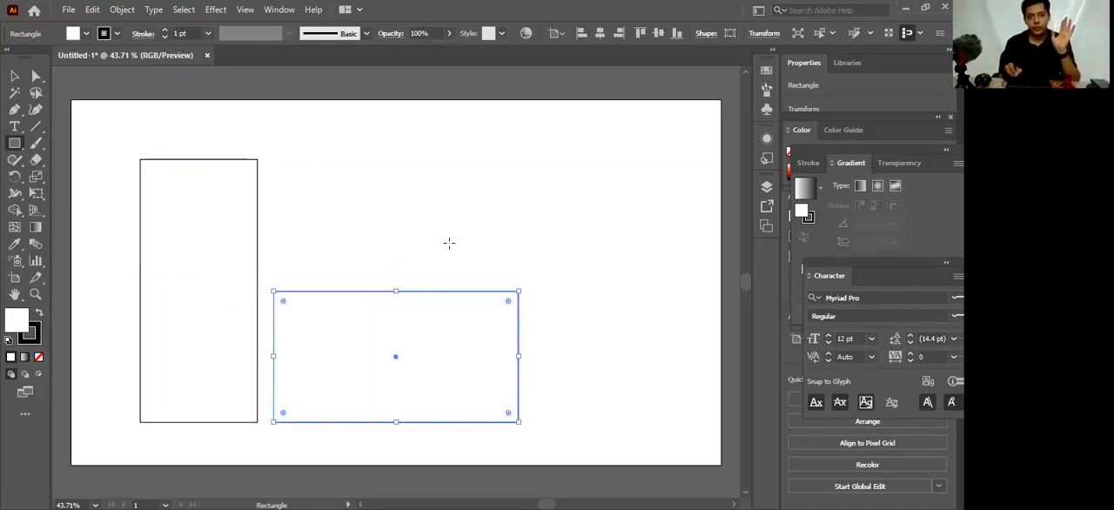
# Move the tall and the wide rectangle toward each other until their neighbouring edges almost touch
pyautogui.click(15, 76)
pyautogui.click(276, 197)
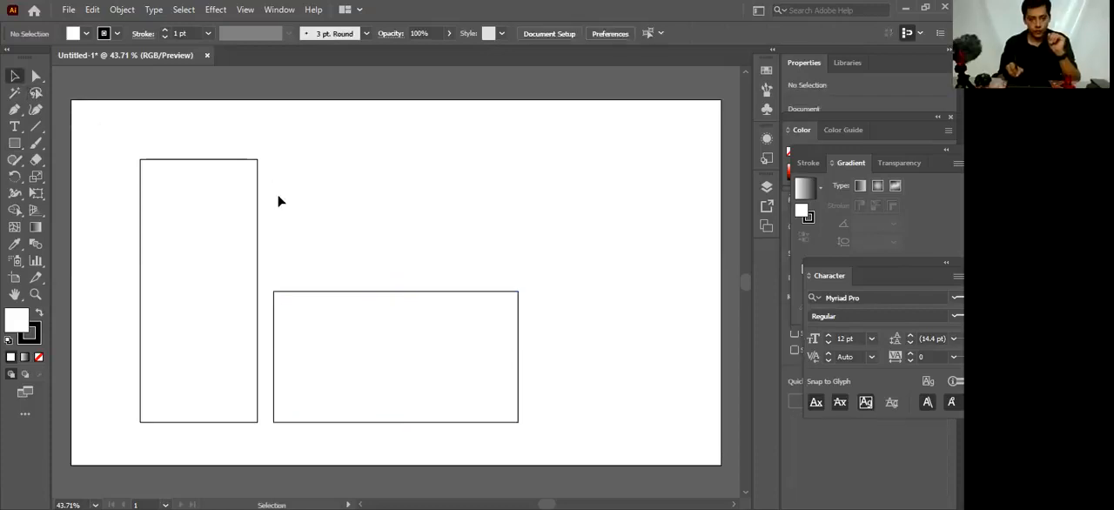
pyautogui.click(232, 240)
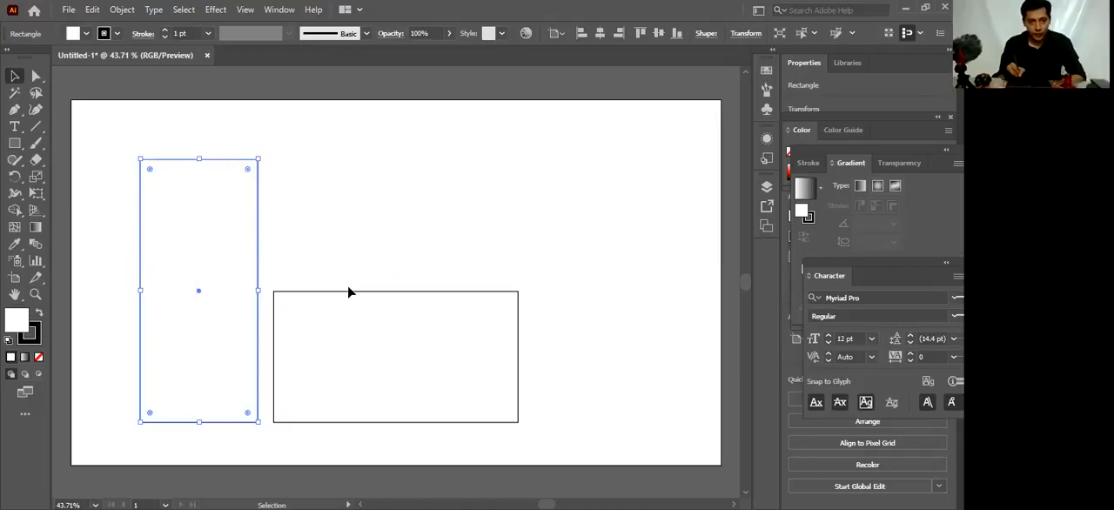
pyautogui.moveTo(203, 284)
pyautogui.mouseDown()
pyautogui.moveTo(376, 340)
pyautogui.moveTo(389, 357)
pyautogui.mouseUp()
pyautogui.click(333, 261)
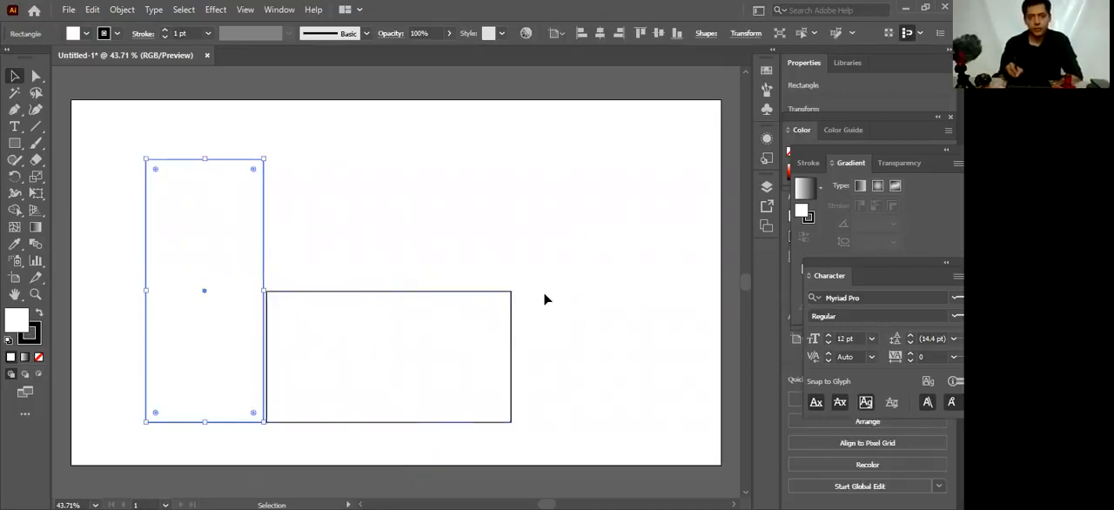
pyautogui.click(404, 252)
pyautogui.click(263, 243)
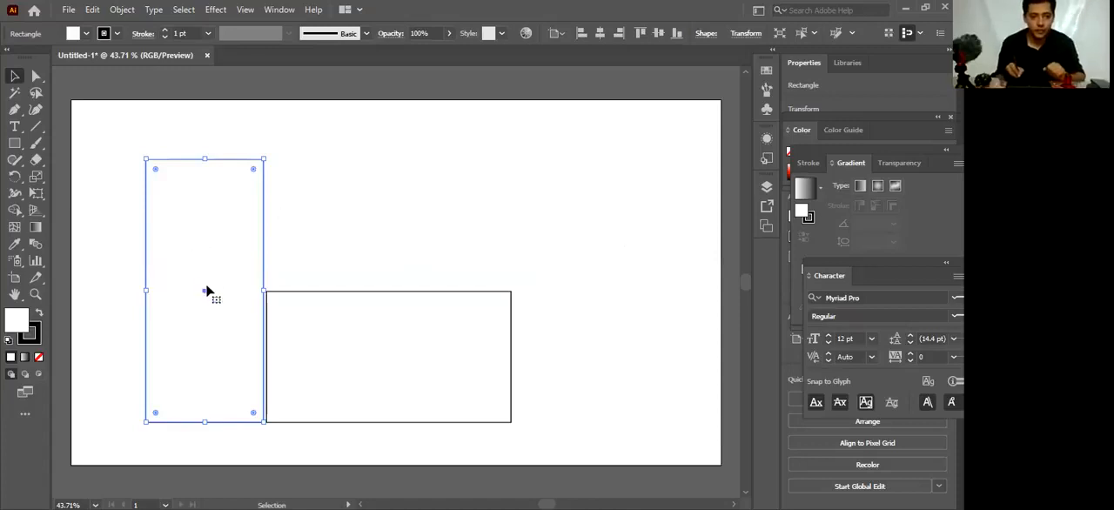
pyautogui.click(360, 212)
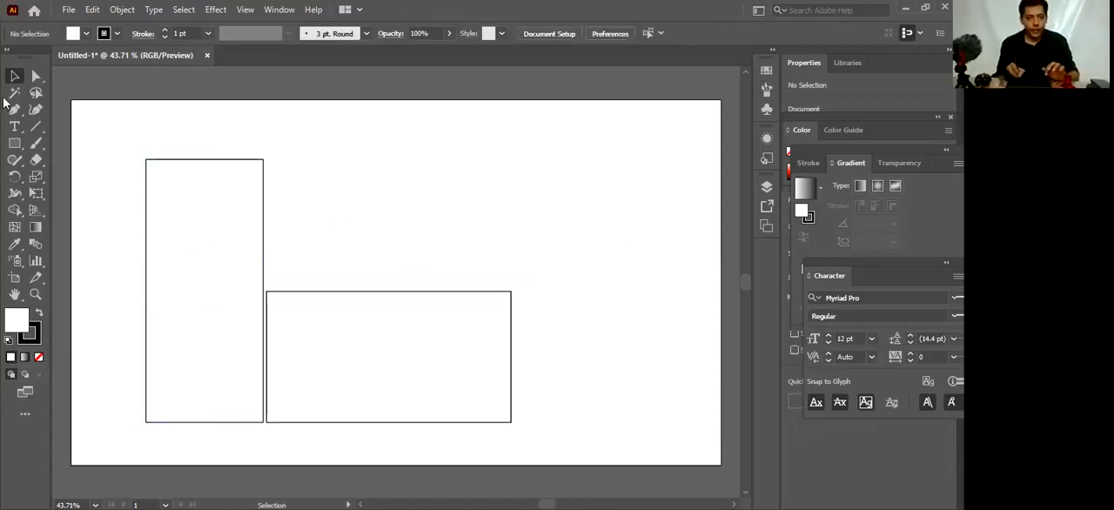
# Duplicate the tall rectangle and place the copy just to the right of the wide rectangle
pyautogui.click(205, 266)
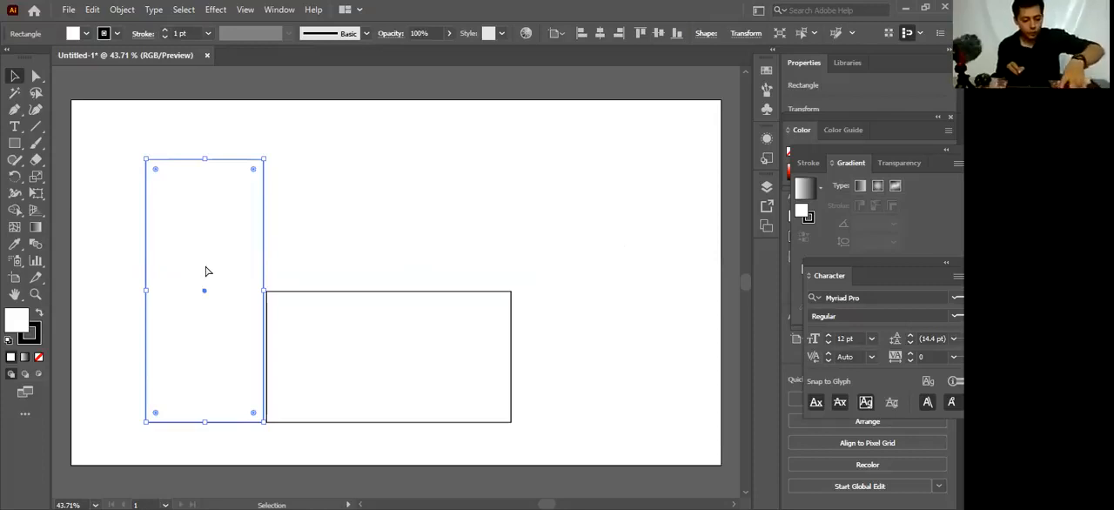
pyautogui.hotkey('ctrl', 'v')
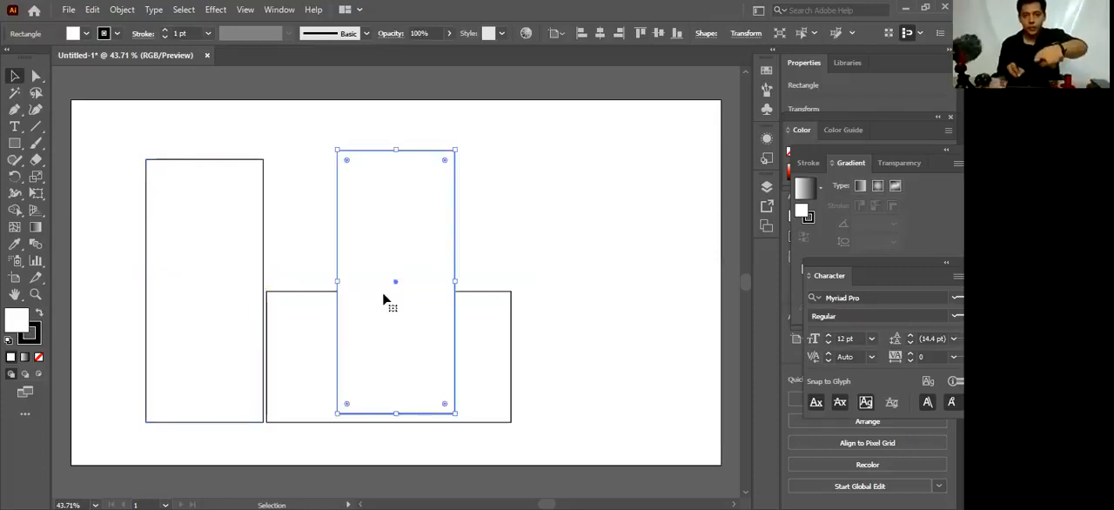
pyautogui.moveTo(395, 284); pyautogui.dragTo(581, 298)
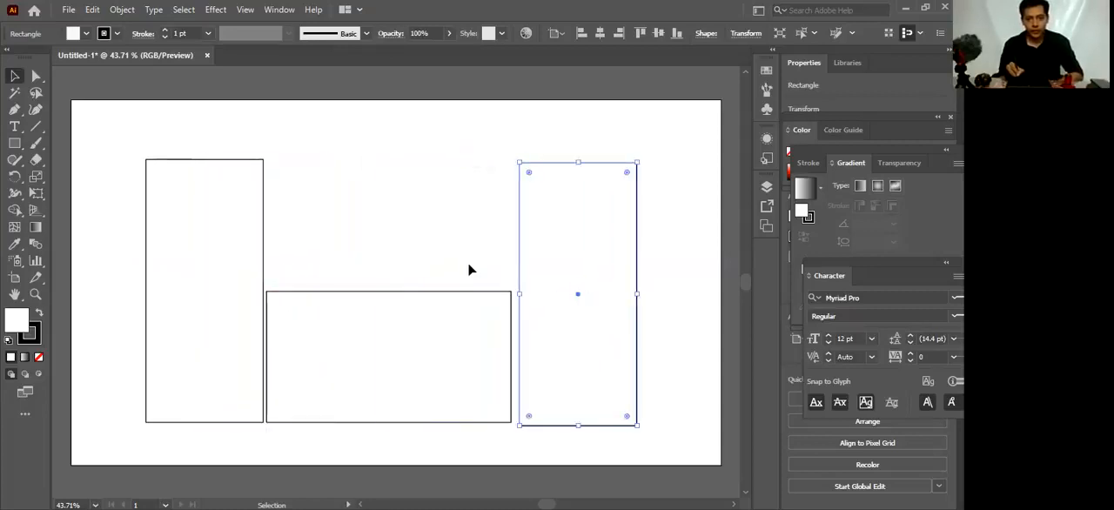
pyautogui.click(462, 266)
pyautogui.click(562, 279)
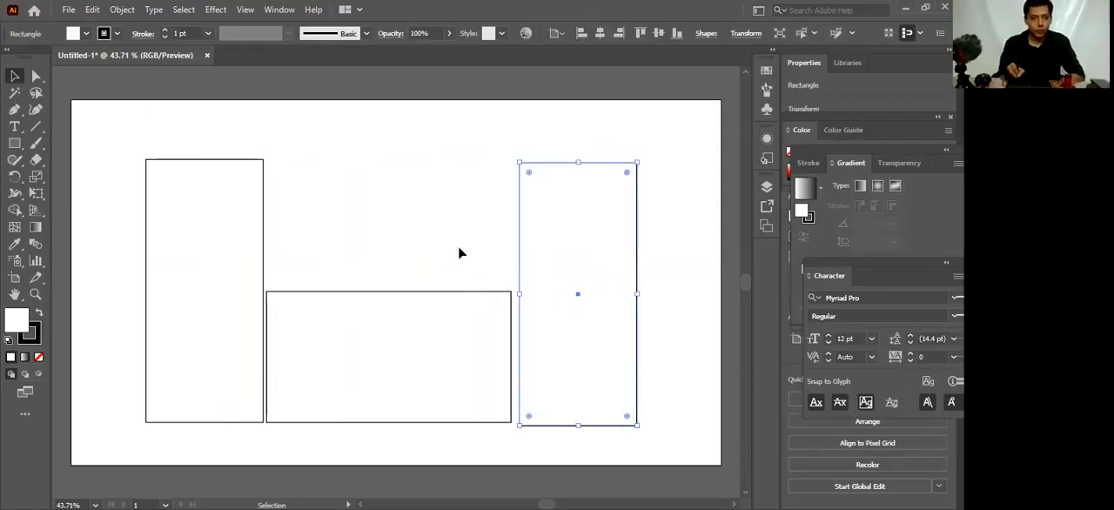
# Copy the left tall rectangle and paste another copy, positioned over the middle of the wide rectangle
pyautogui.click(217, 238)
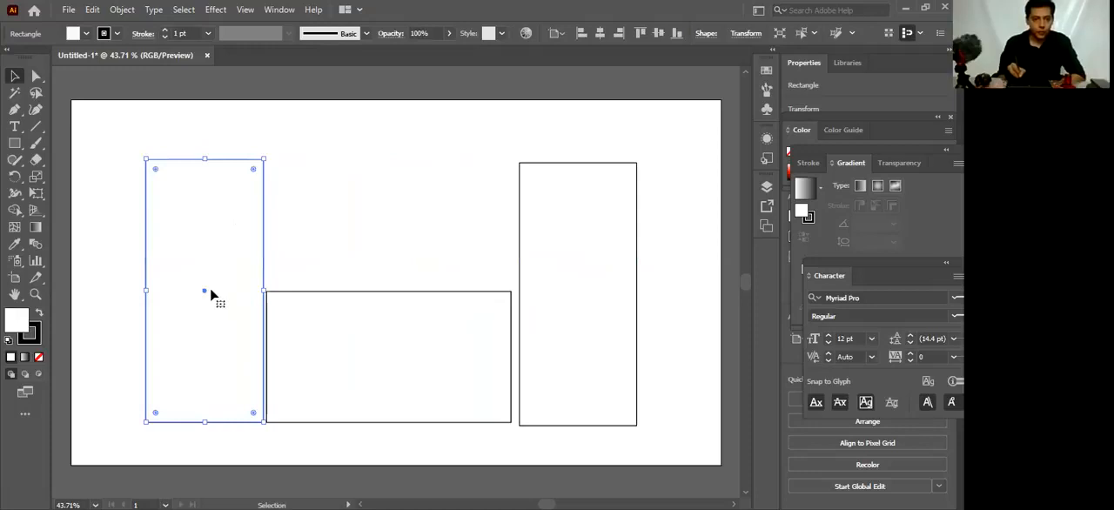
pyautogui.click(92, 9)
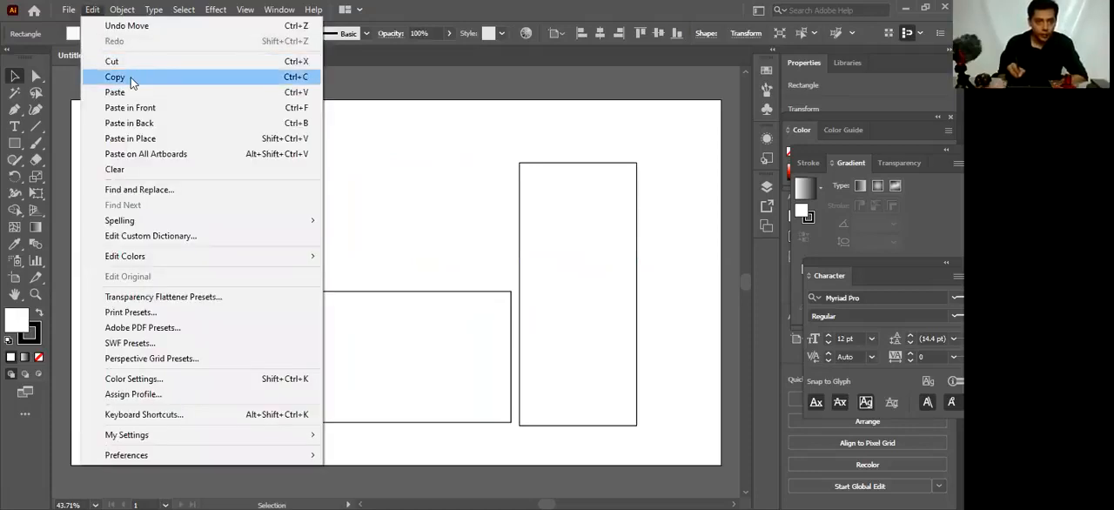
pyautogui.click(115, 77)
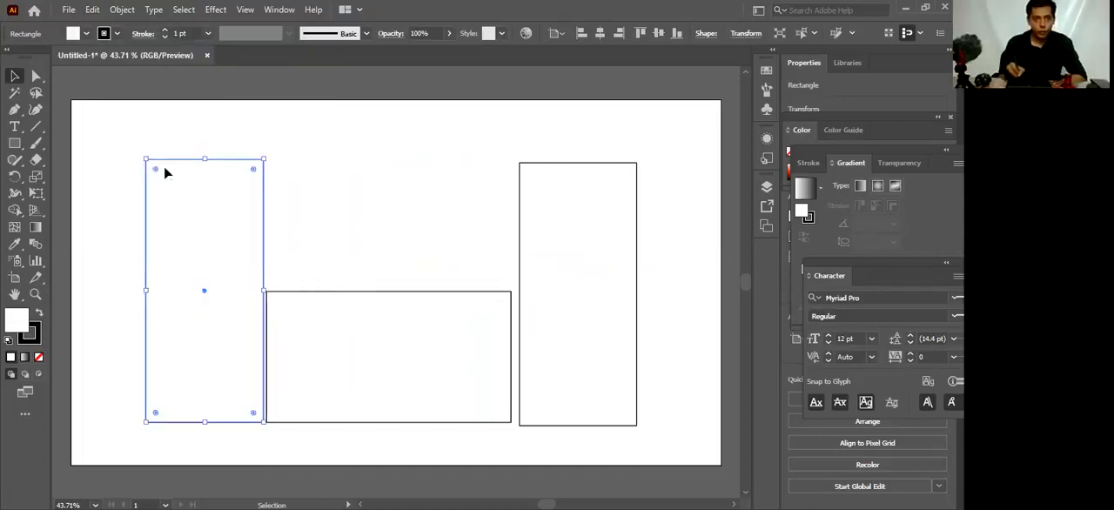
pyautogui.click(96, 10)
pyautogui.click(140, 89)
pyautogui.moveTo(389, 290); pyautogui.dragTo(383, 295)
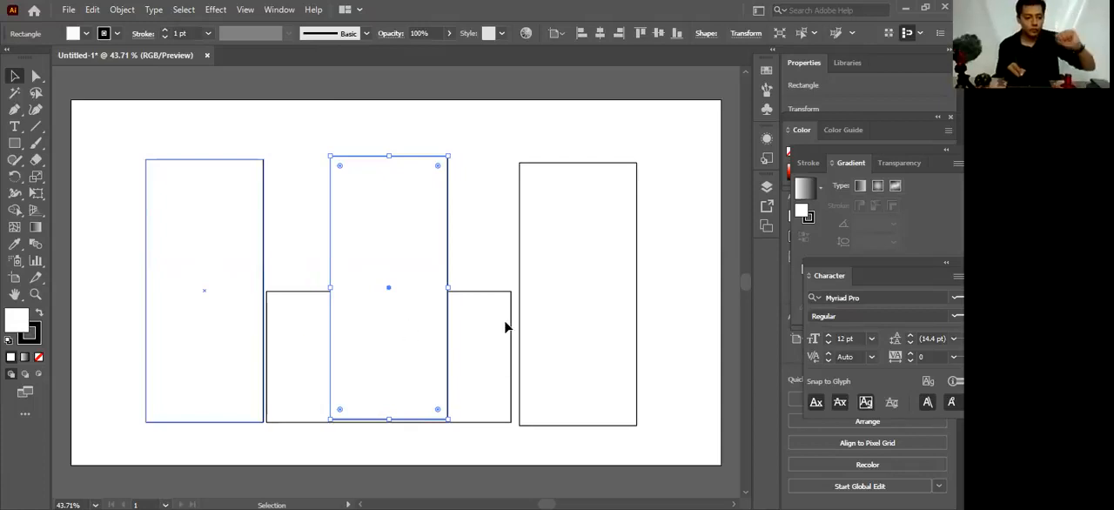
# Switch the middle rectangle's stacking order repeatedly between behind and in front of the wide rectangle, ending in front
pyautogui.hotkey('ctrl', '[')
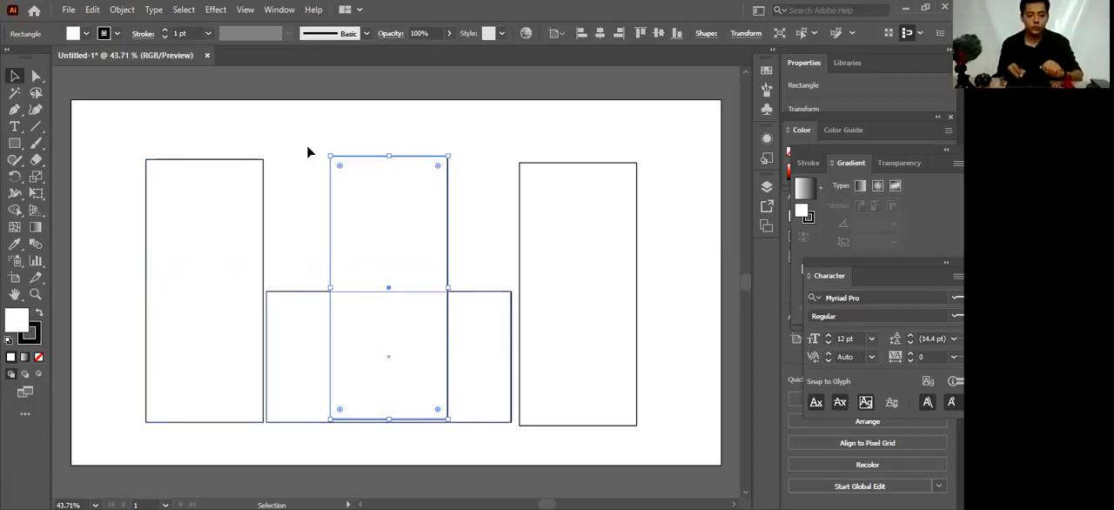
pyautogui.hotkey('ctrl', ']')
pyautogui.hotkey('ctrl', '[')
pyautogui.hotkey('ctrl', ']')
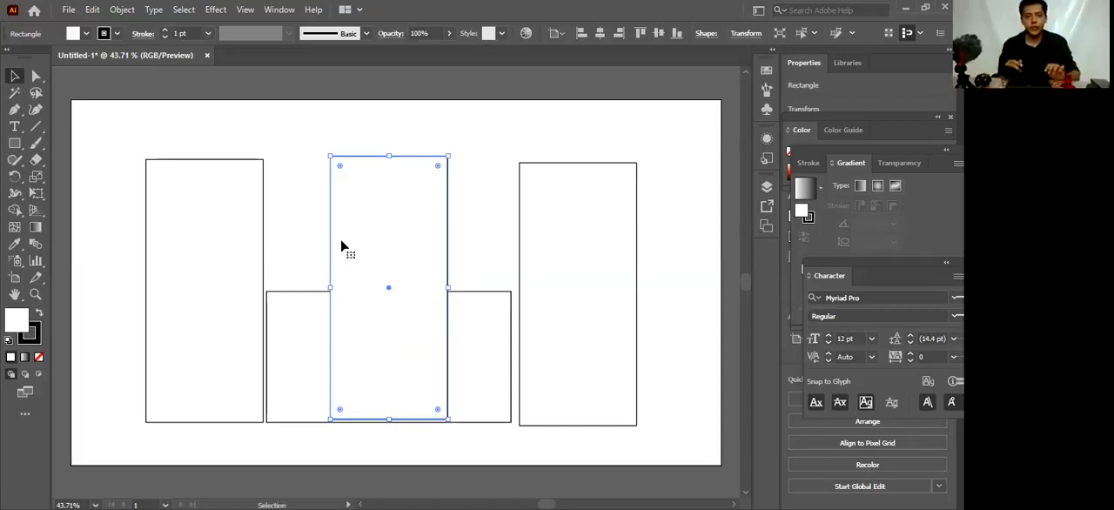
pyautogui.click(308, 209)
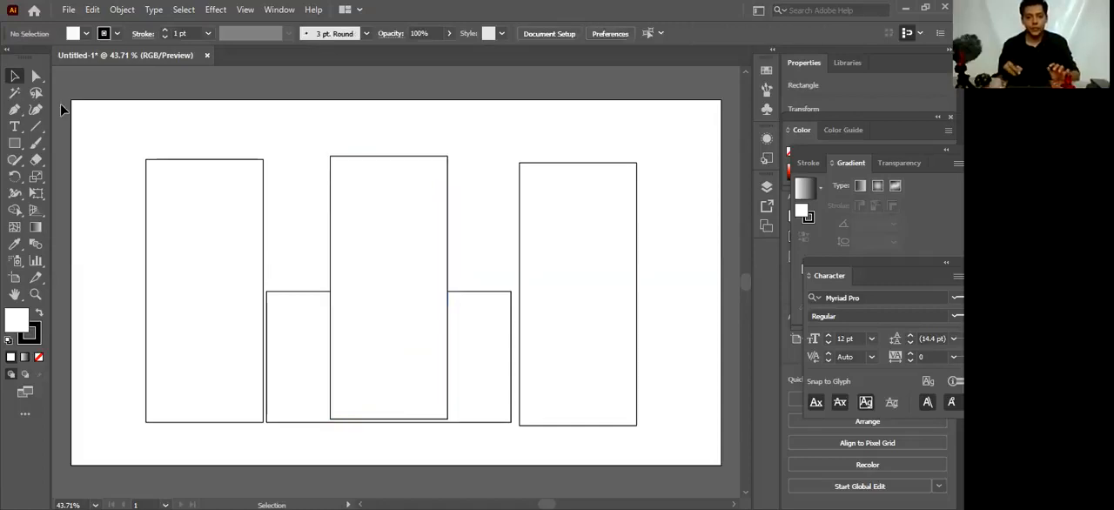
# Delete the middle tall rectangle and shift the right tall rectangle slightly closer to the wide one
pyautogui.click(364, 209)
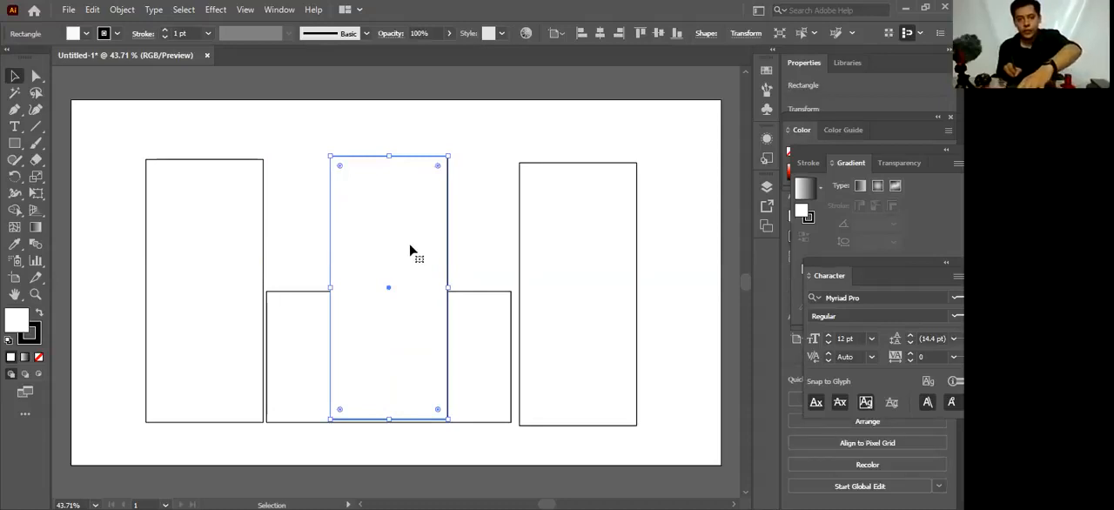
pyautogui.press('Delete')
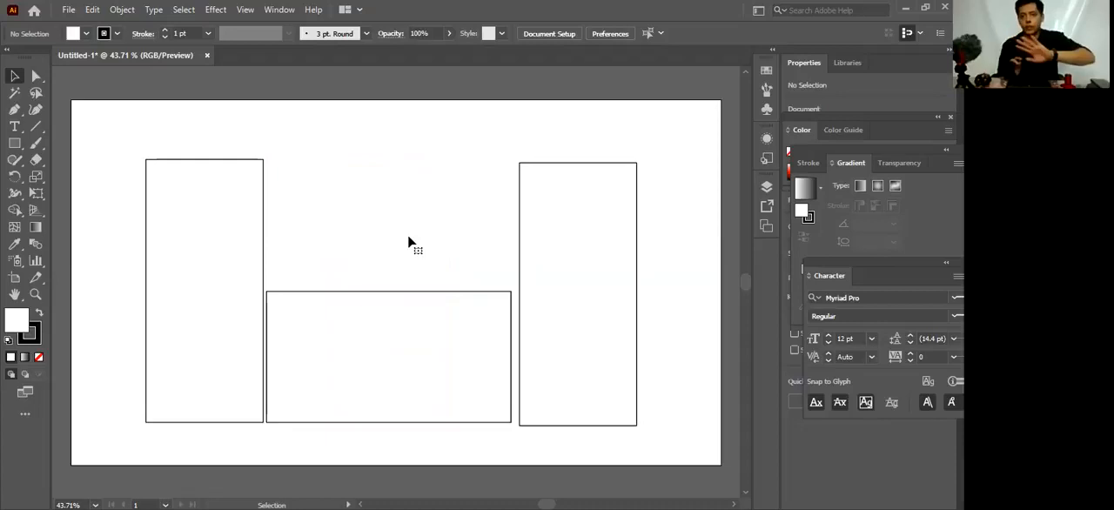
pyautogui.moveTo(573, 300); pyautogui.dragTo(571, 301)
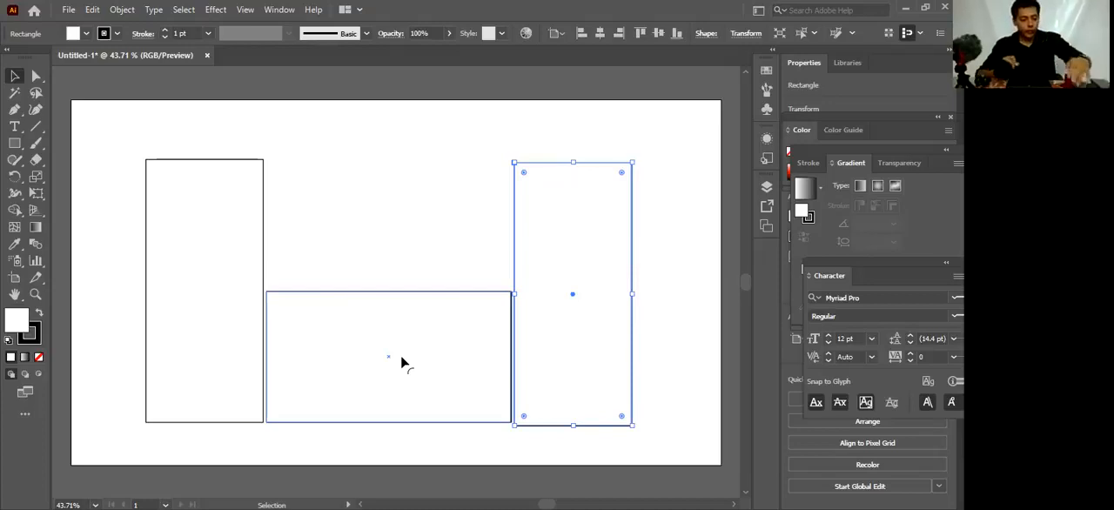
# Undo the shift of the right rectangle and the deletion of the middle rectangle
pyautogui.hotkey('shift', 'Right')
pyautogui.press('a')
pyautogui.hotkey('ctrl', 'v')
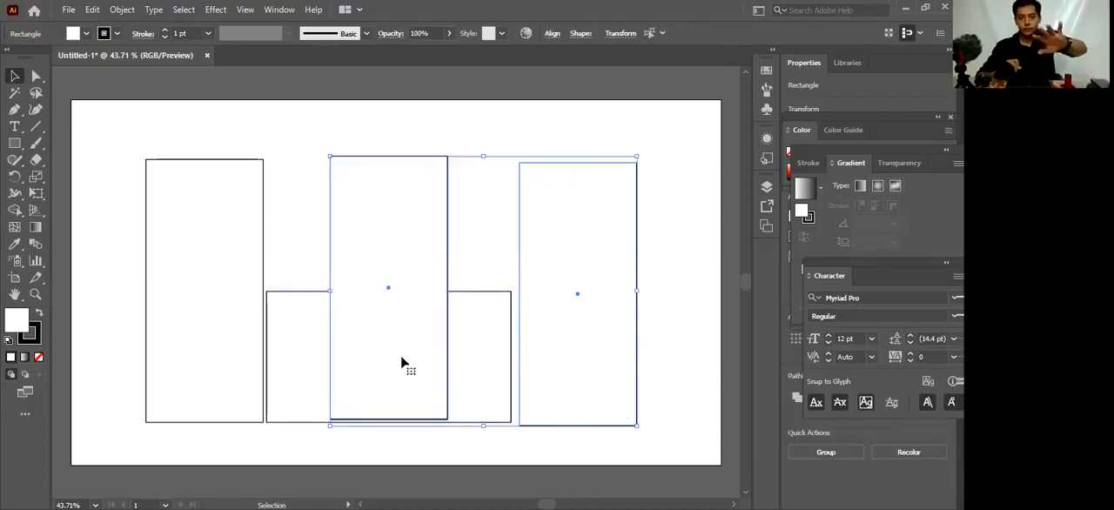
# Move only the middle tall rectangle slightly upward over the wide rectangle
pyautogui.click(306, 271)
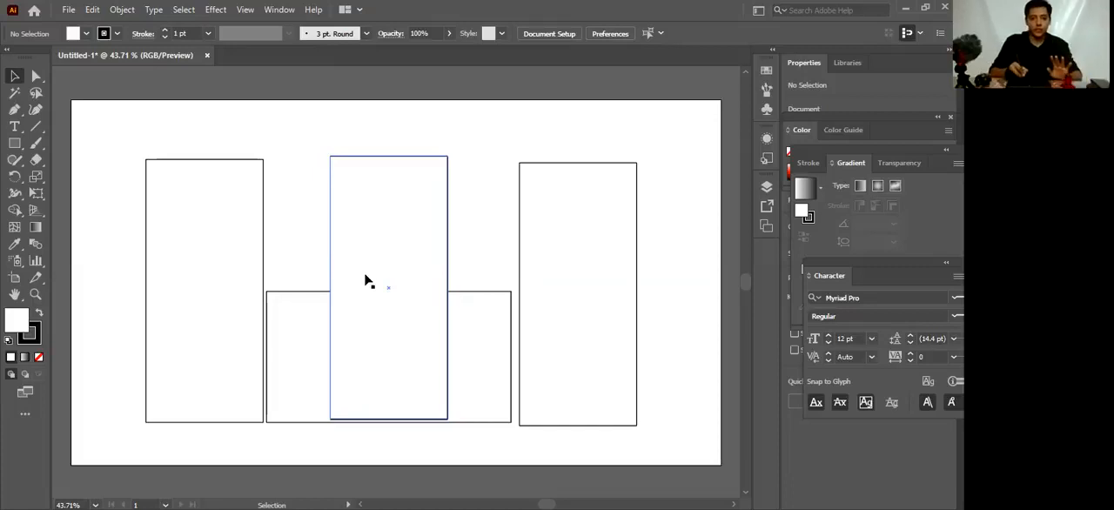
pyautogui.moveTo(388, 290); pyautogui.dragTo(395, 271)
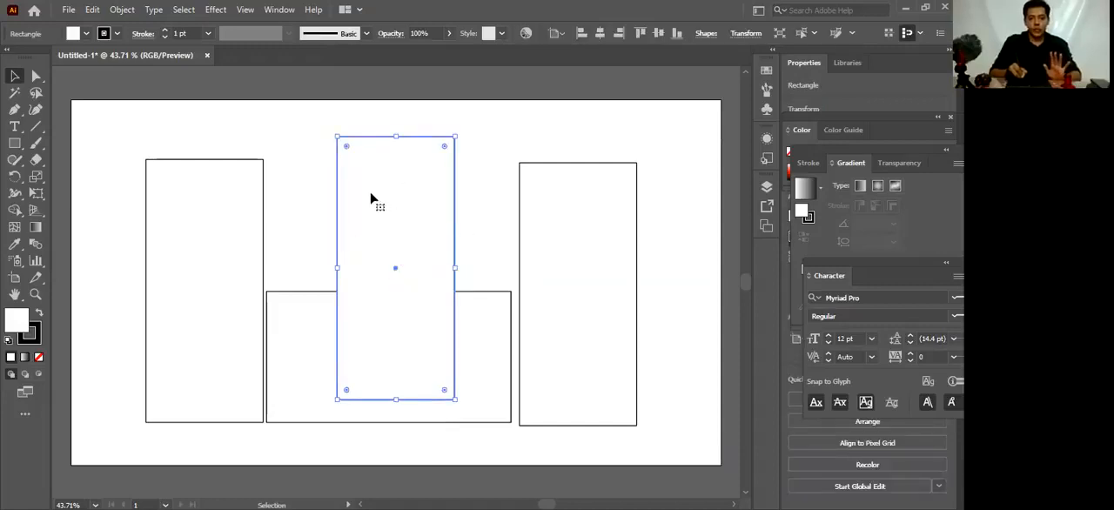
# Delete the middle tall rectangle that overlaps the wide rectangle
pyautogui.click(308, 200)
pyautogui.click(397, 244)
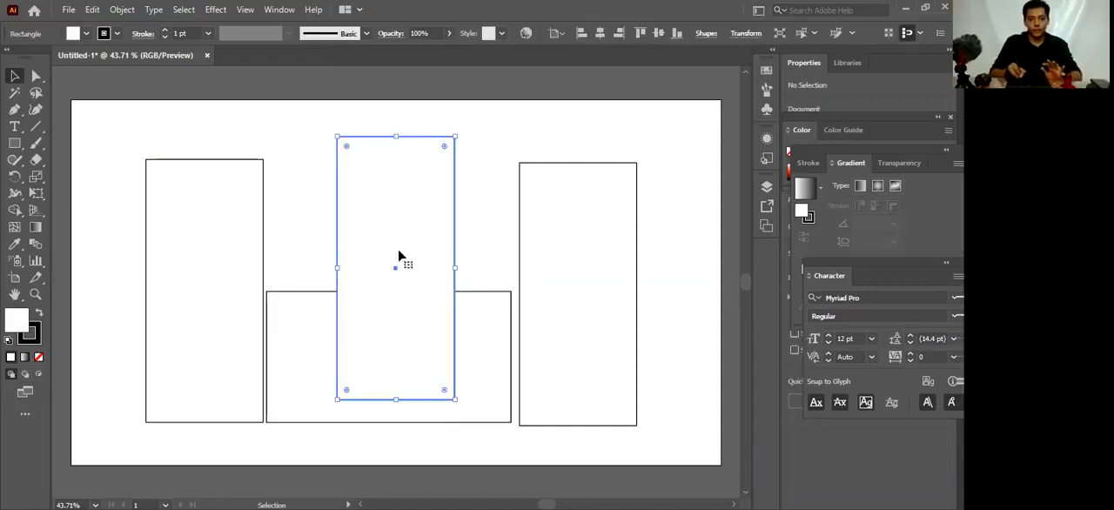
pyautogui.press('Delete')
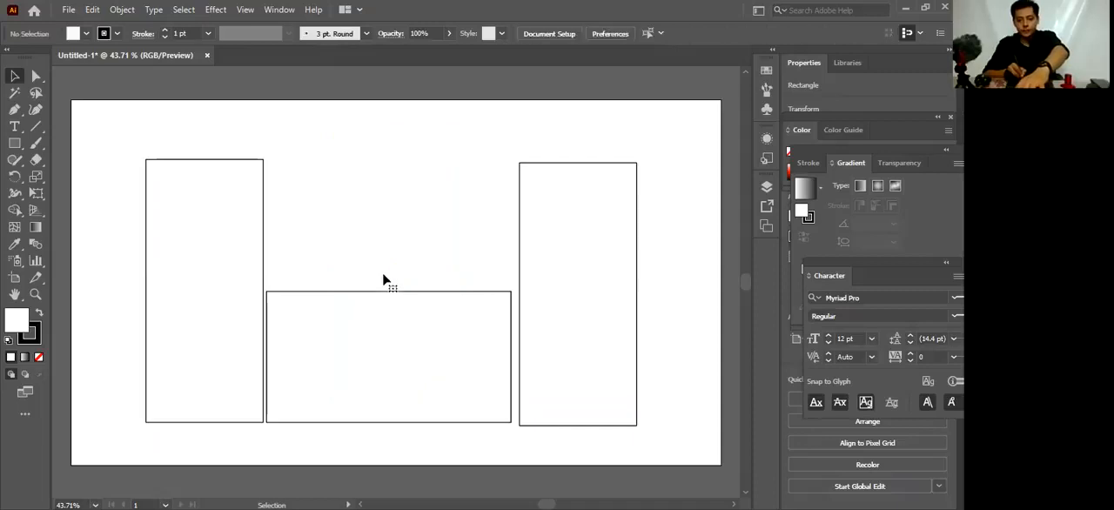
# Move the right and left tall rectangles flush against the sides of the wide rectangle, with their bases aligned
pyautogui.moveTo(537, 338); pyautogui.dragTo(527, 336)
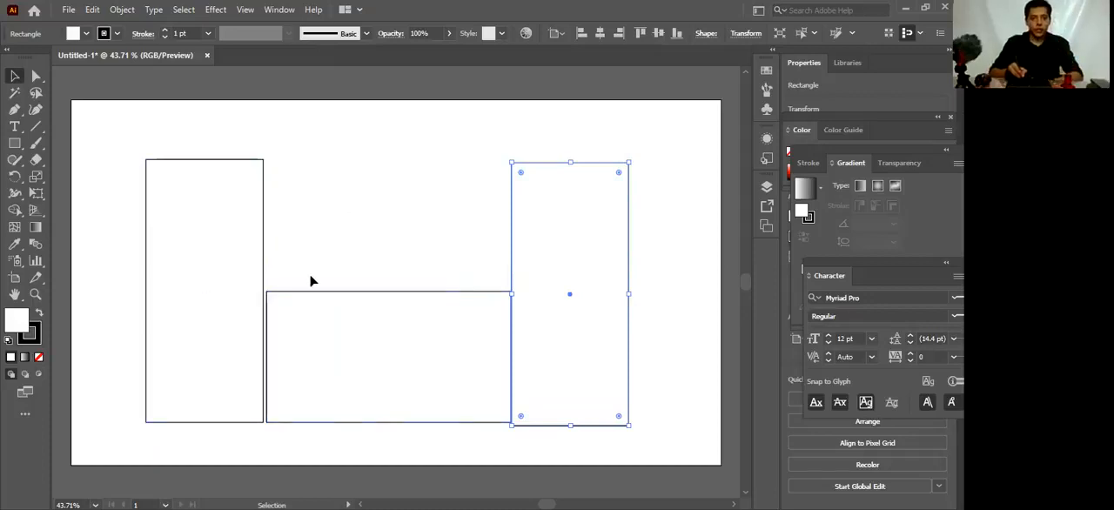
pyautogui.moveTo(385, 324); pyautogui.dragTo(443, 319)
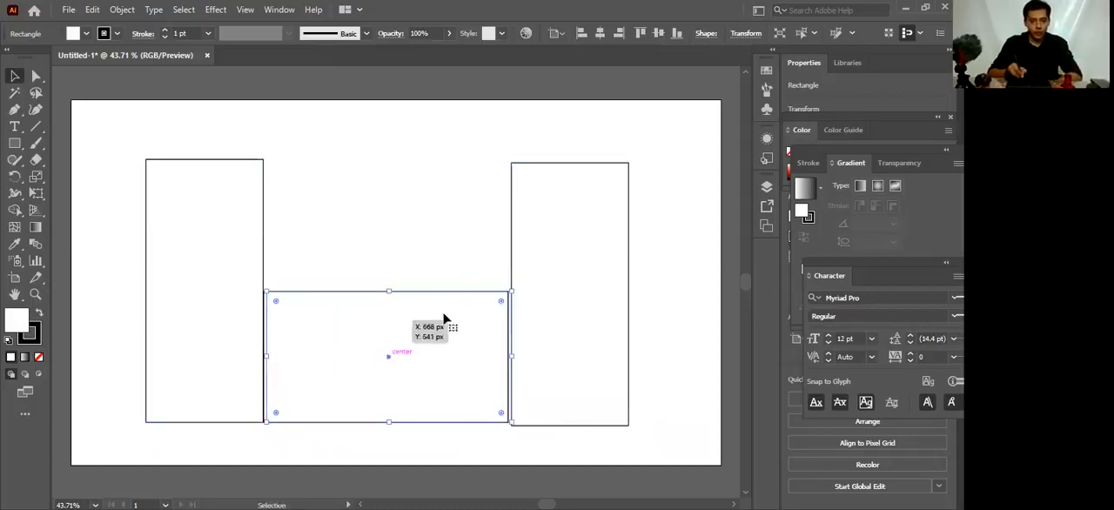
pyautogui.moveTo(535, 324); pyautogui.dragTo(537, 321)
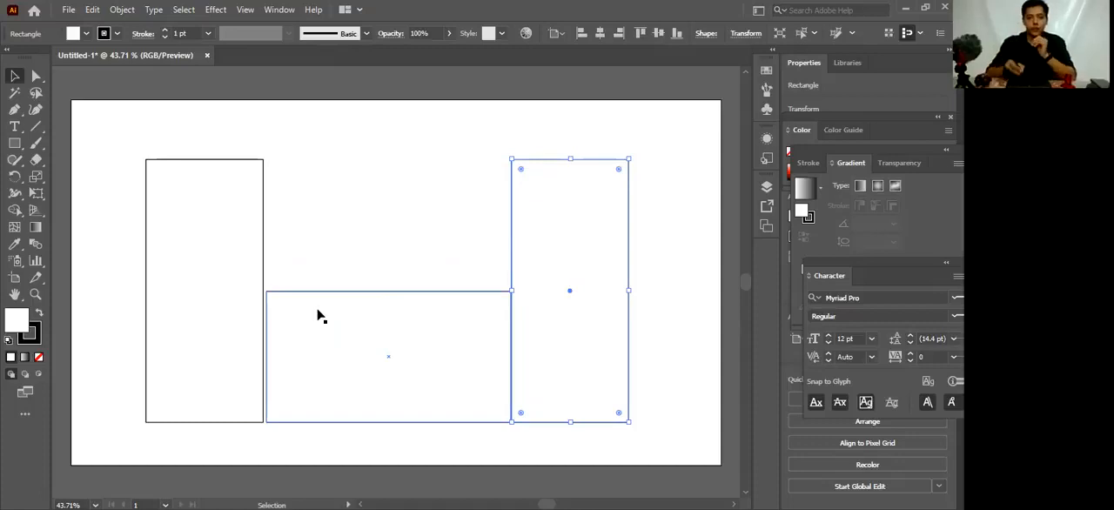
pyautogui.keyDown('shift'); pyautogui.click(262, 329); pyautogui.keyUp('shift')
pyautogui.moveTo(260, 329); pyautogui.dragTo(263, 331)
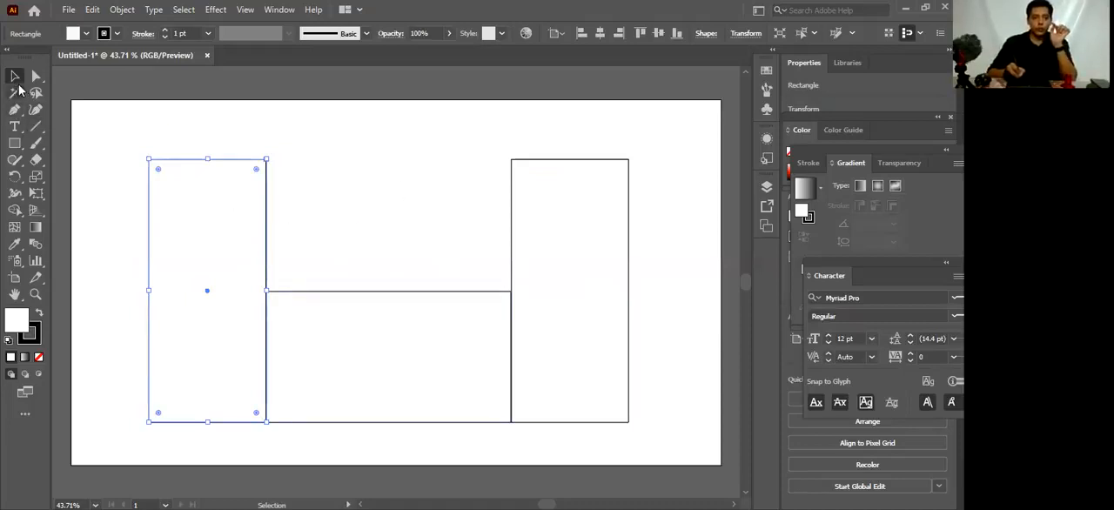
# Draw two long slanted line segments rising from near the wide rectangle's upper corners toward the artboard's top centre
pyautogui.click(37, 130)
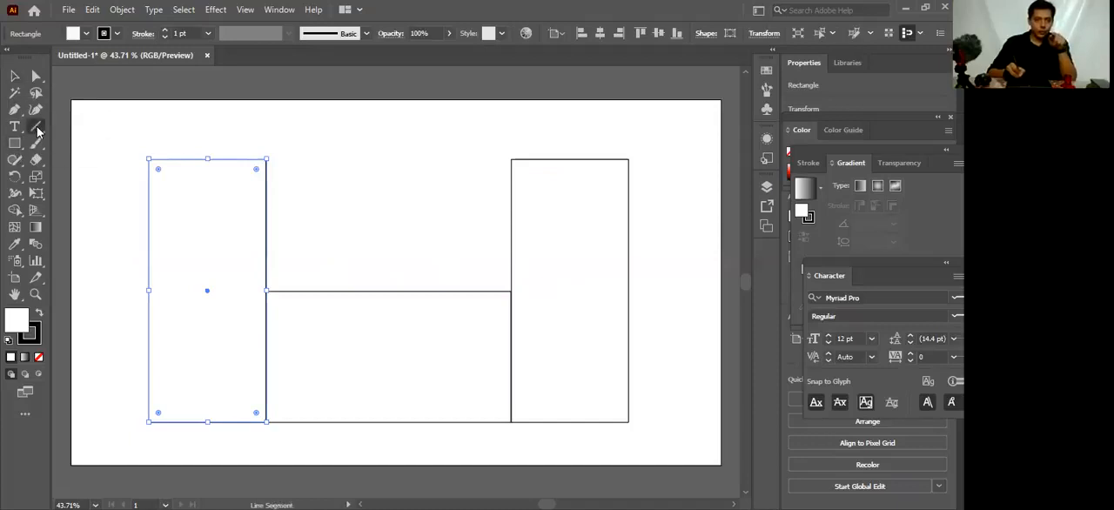
pyautogui.moveTo(37, 130); pyautogui.dragTo(94, 125)
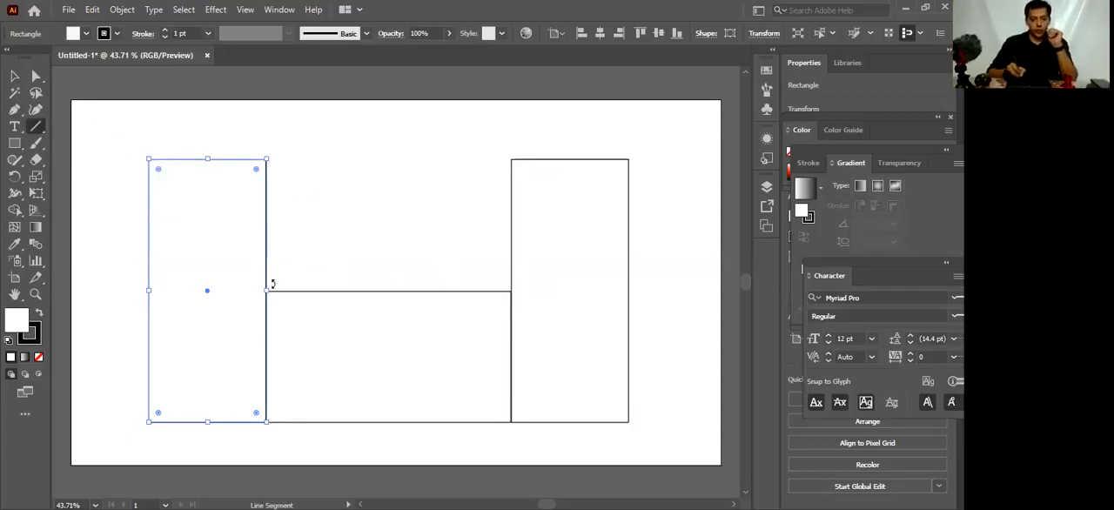
pyautogui.moveTo(275, 281); pyautogui.dragTo(373, 107)
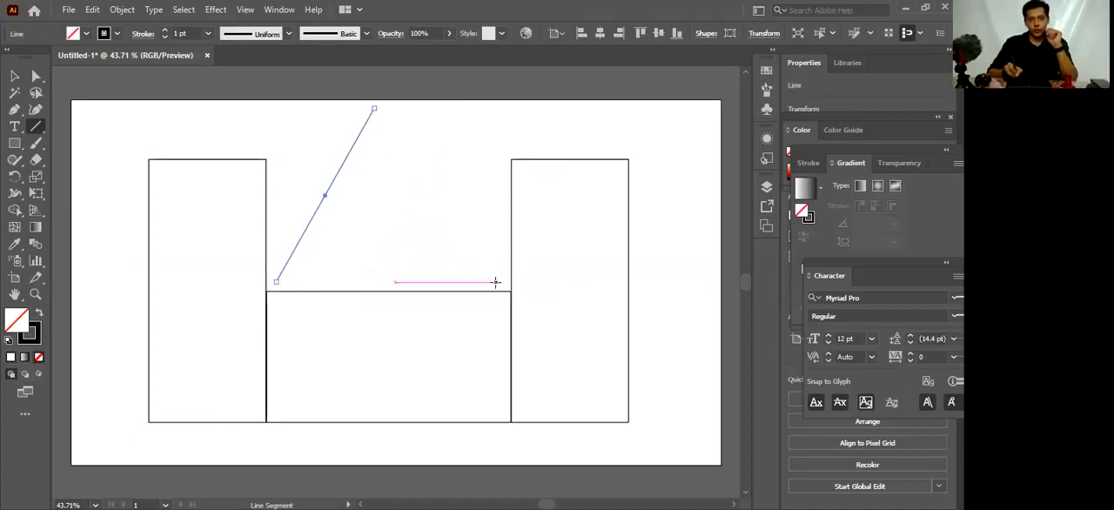
pyautogui.moveTo(501, 281); pyautogui.dragTo(402, 102)
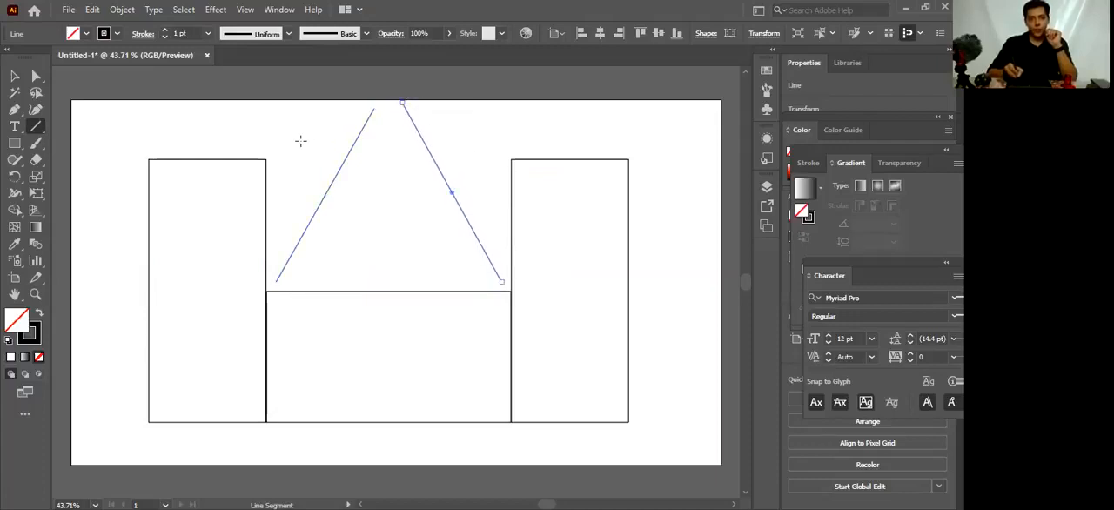
# Draw four shorter slanted lines from just above the top corners of both tall rectangles toward the artboard's upper centre
pyautogui.moveTo(272, 151); pyautogui.dragTo(355, 107)
pyautogui.moveTo(153, 145); pyautogui.dragTo(277, 107)
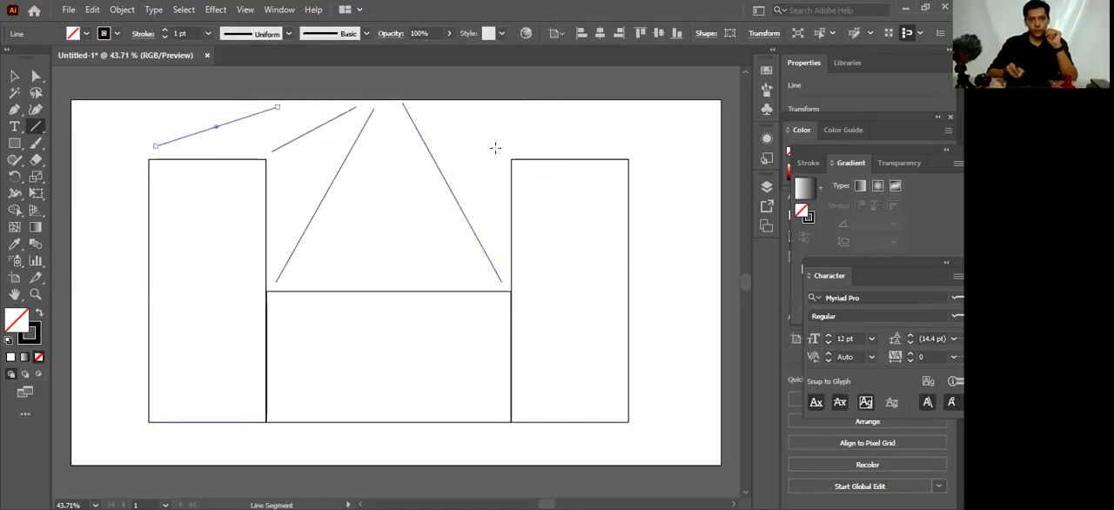
pyautogui.moveTo(504, 150); pyautogui.dragTo(434, 112)
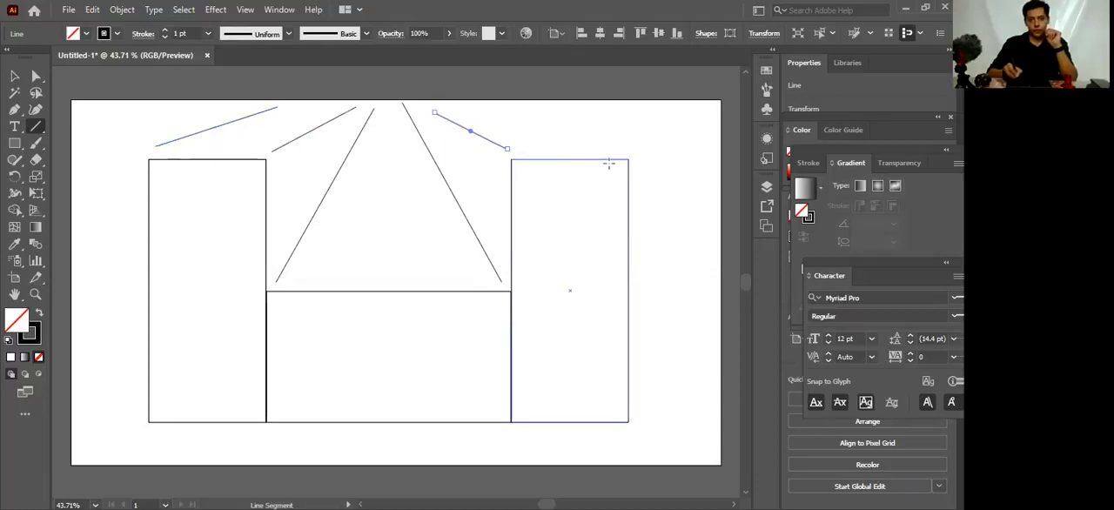
pyautogui.moveTo(617, 152); pyautogui.dragTo(479, 113)
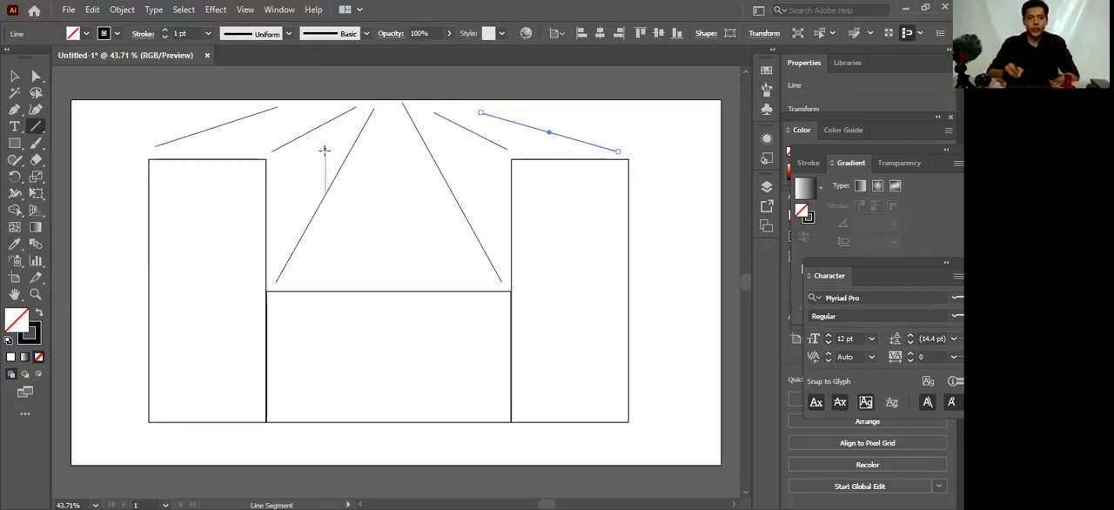
# Move the short line above the left tall rectangle's inner corner slightly upward and deselect it
pyautogui.click(14, 77)
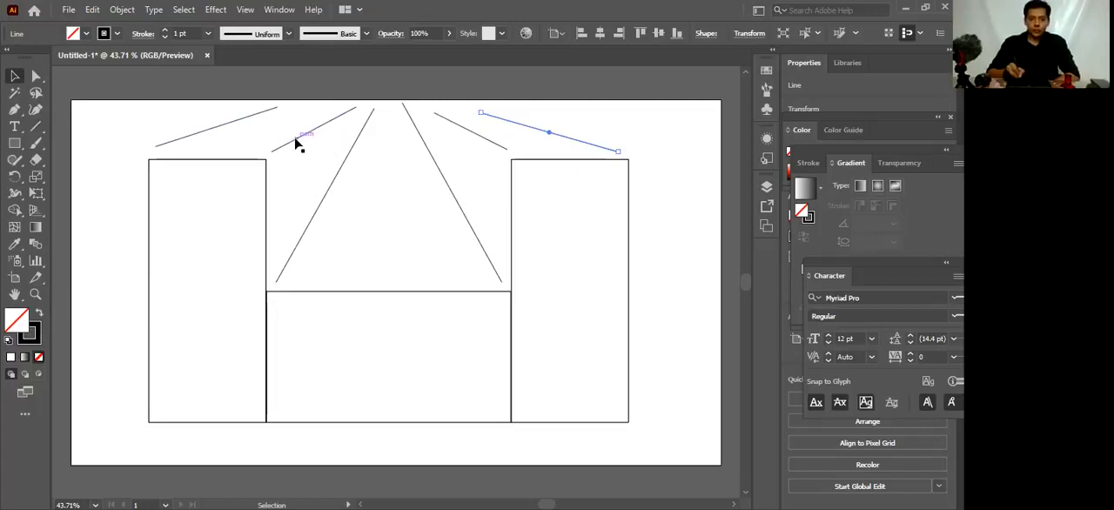
pyautogui.moveTo(298, 146); pyautogui.dragTo(317, 121)
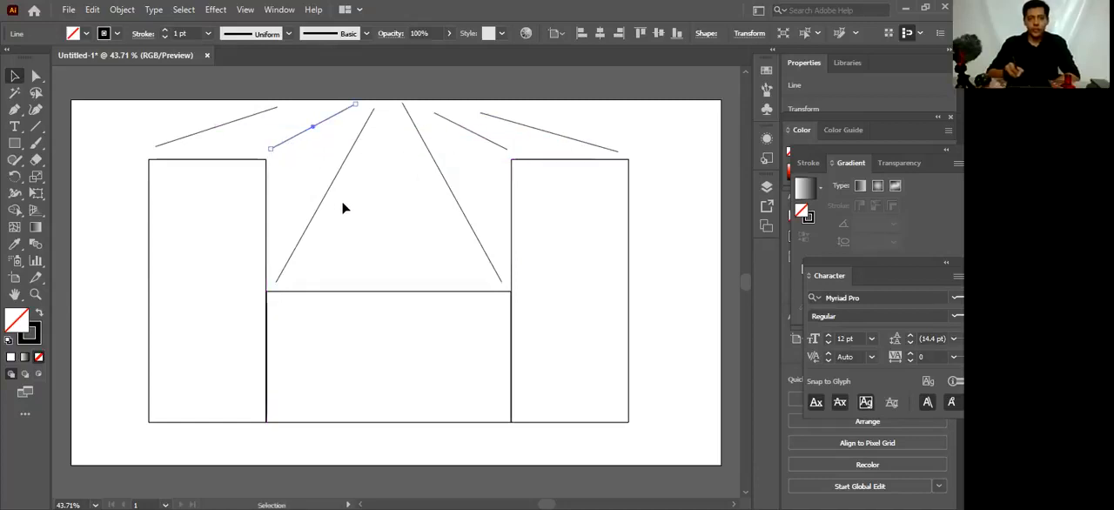
pyautogui.click(79, 207)
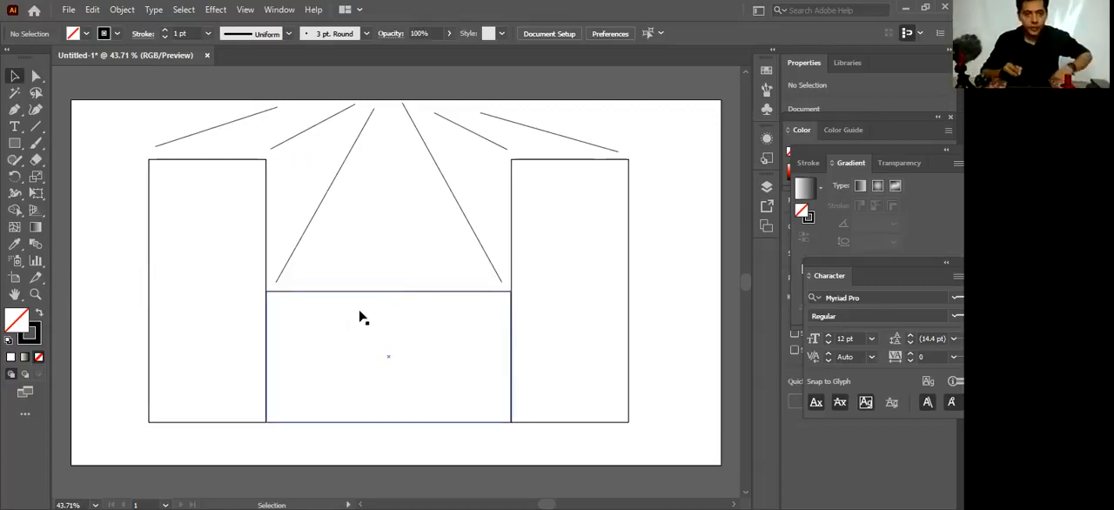
# Examine the wide rectangle's top edge and the two long lines up close, and return to an overview of the drawing
pyautogui.press('space')
pyautogui.moveTo(359, 328); pyautogui.dragTo(361, 339)
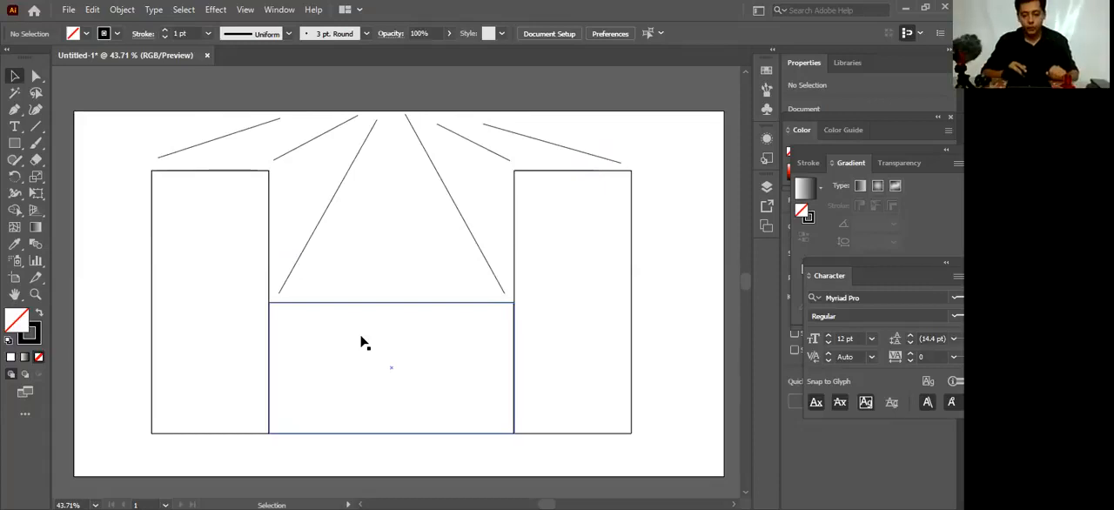
pyautogui.press('a')
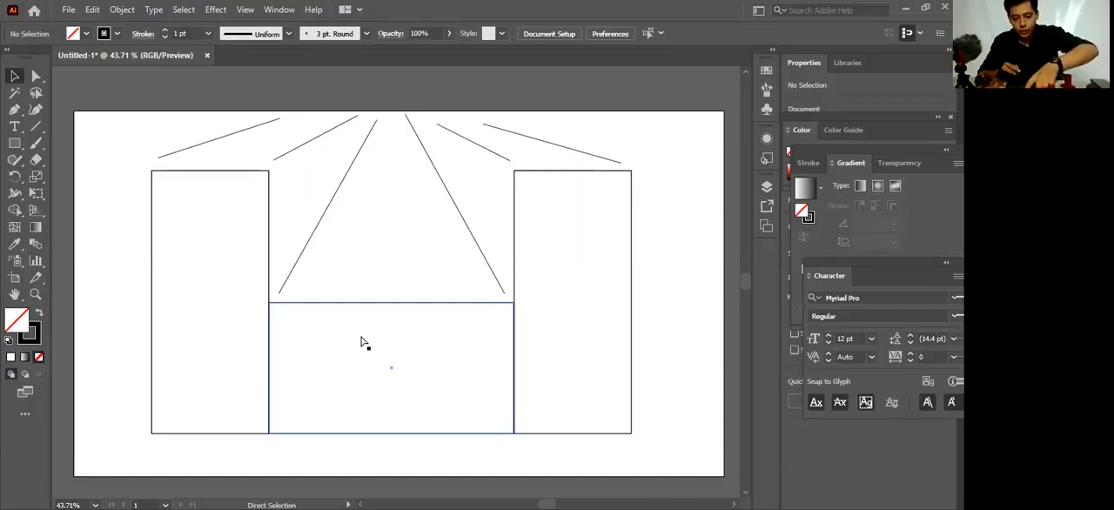
pyautogui.hotkey('ctrl', '+')
pyautogui.hotkey('ctrl', '+')
pyautogui.hotkey('ctrl', '+')
pyautogui.hotkey('ctrl', '+')
pyautogui.moveTo(372, 324); pyautogui.dragTo(381, 357)
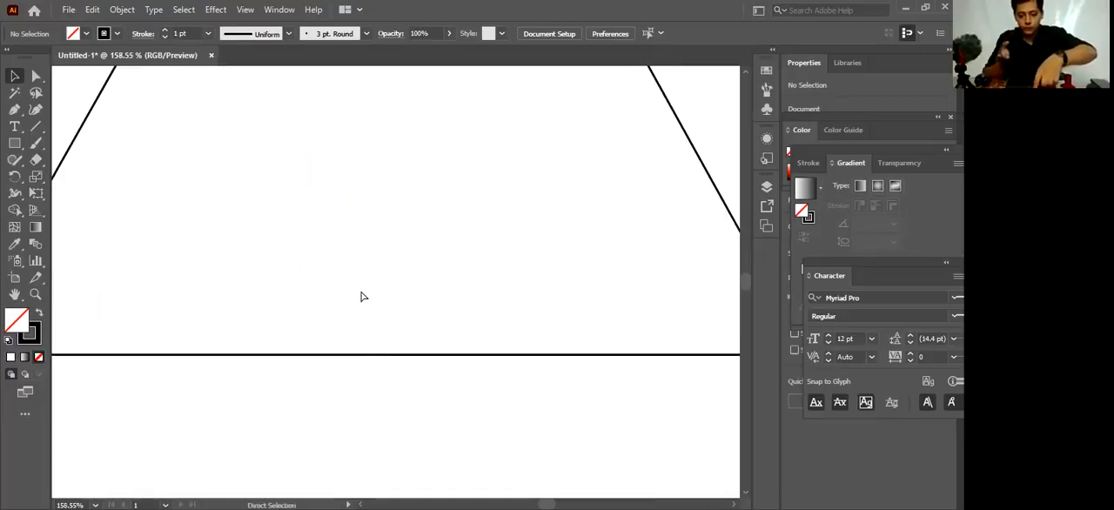
pyautogui.hotkey('ctrl', '-')
pyautogui.hotkey('ctrl', '-')
pyautogui.hotkey('ctrl', '-')
pyautogui.hotkey('ctrl', '-')
pyautogui.hotkey('ctrl', '-')
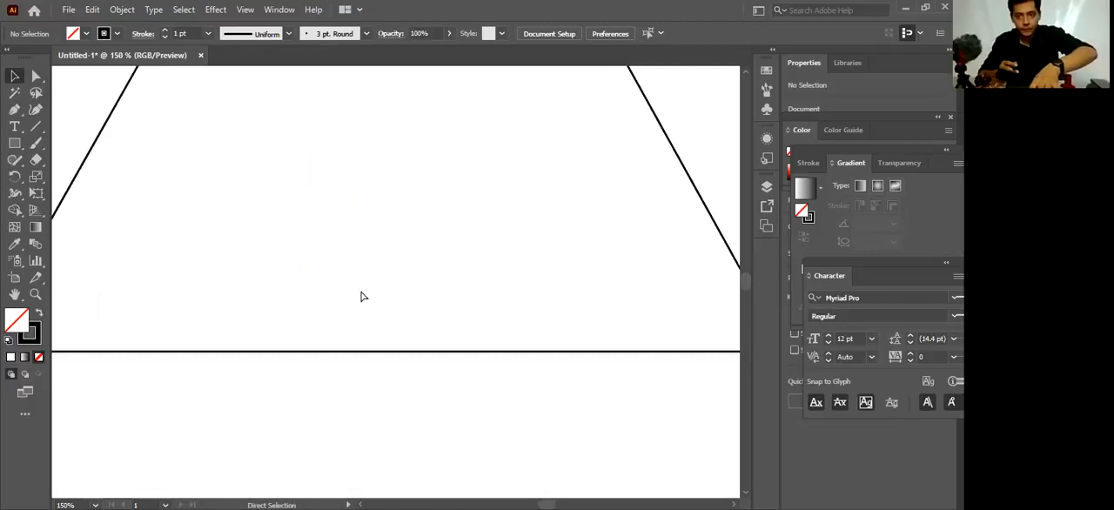
pyautogui.hotkey('ctrl', '+')
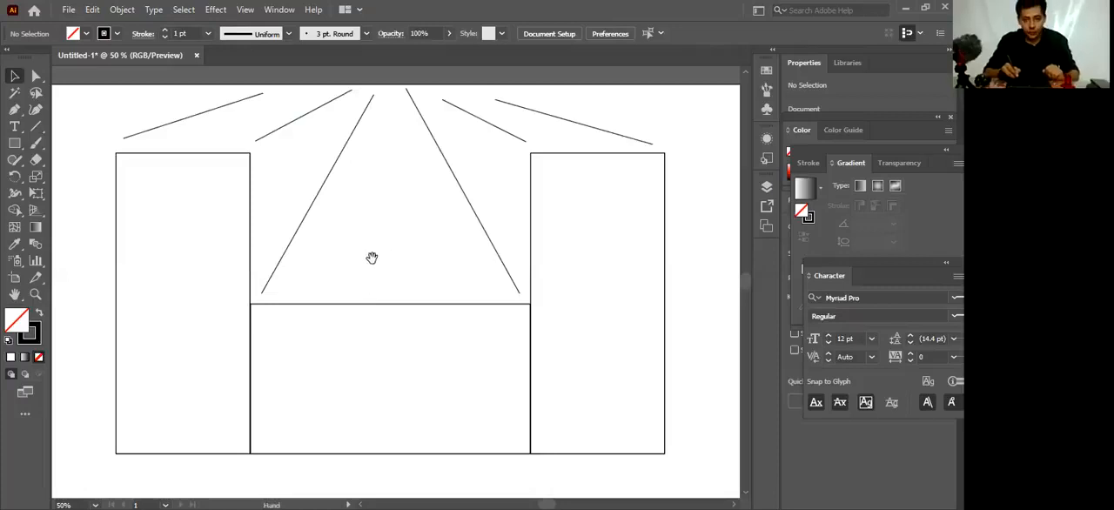
# Look over the whole drawing at 50% magnification, shifting the view across its rectangles and converging lines
pyautogui.press('space')
pyautogui.moveTo(385, 250); pyautogui.dragTo(343, 219)
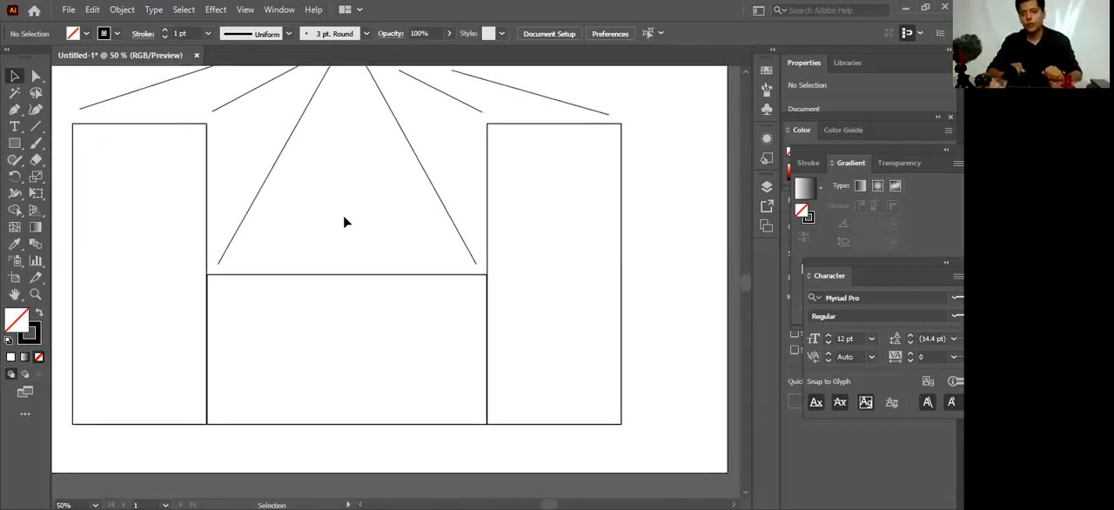
pyautogui.moveTo(361, 223); pyautogui.dragTo(398, 240)
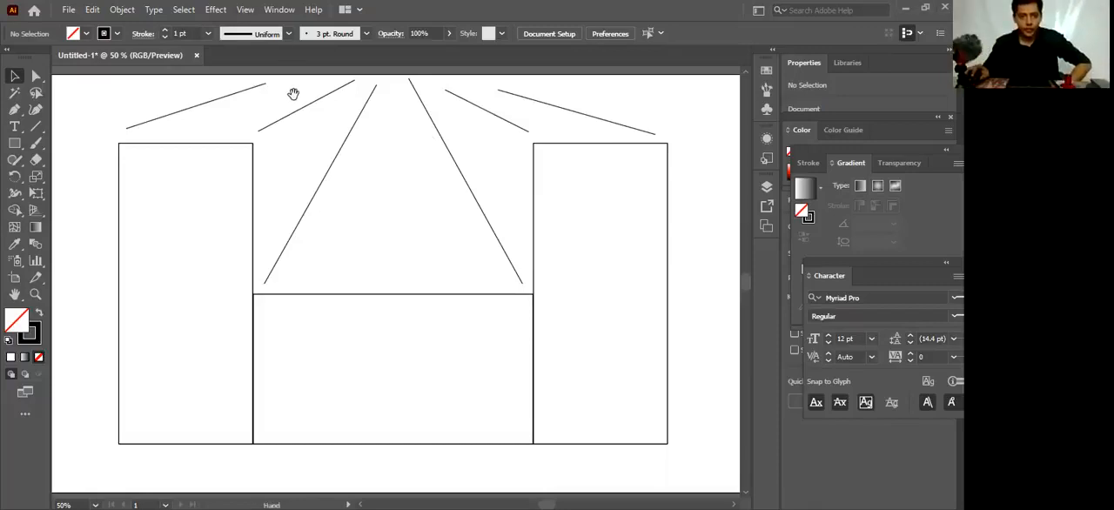
pyautogui.scroll(1, 345, 139)
pyautogui.moveTo(425, 265); pyautogui.dragTo(419, 232)
pyautogui.scroll(-3, 356, 246)
pyautogui.scroll(3, 357, 246)
pyautogui.scroll(-1, 357, 250)
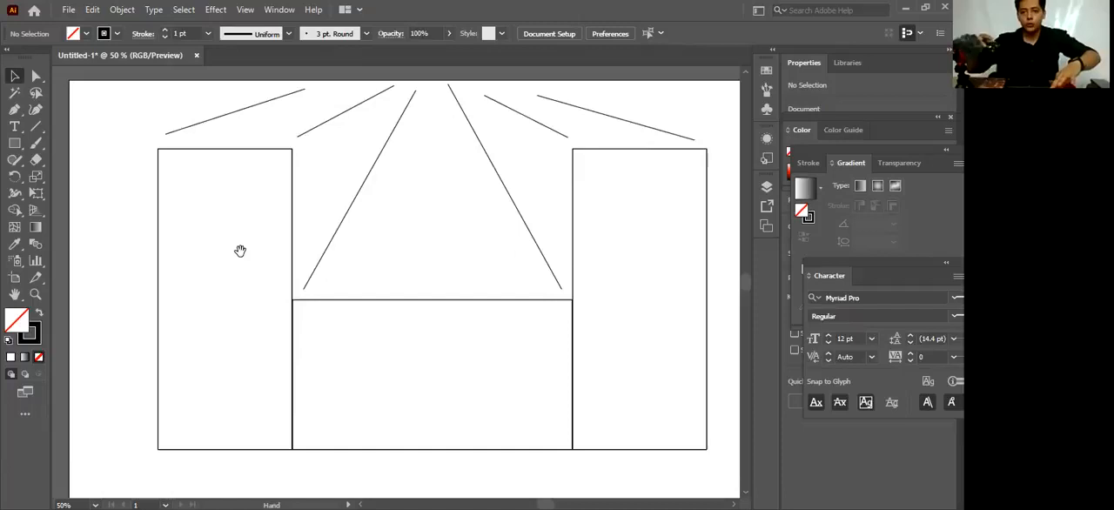
pyautogui.moveTo(269, 256)
pyautogui.mouseDown()
pyautogui.moveTo(254, 236)
pyautogui.moveTo(261, 249)
pyautogui.moveTo(361, 241)
pyautogui.moveTo(243, 174)
pyautogui.moveTo(236, 221)
pyautogui.moveTo(250, 256)
pyautogui.mouseUp()
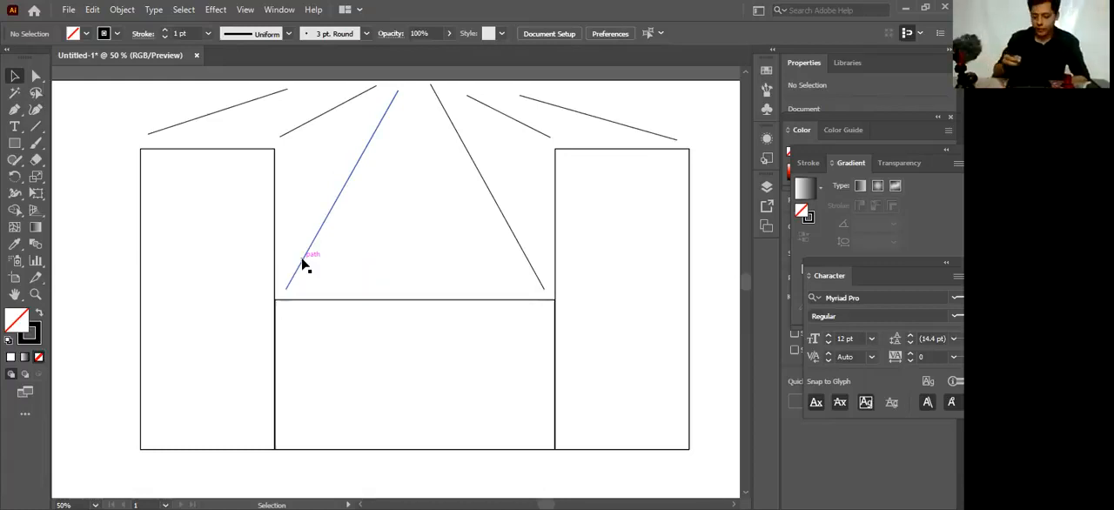
pyautogui.press('space')
pyautogui.moveTo(277, 253); pyautogui.dragTo(252, 228)
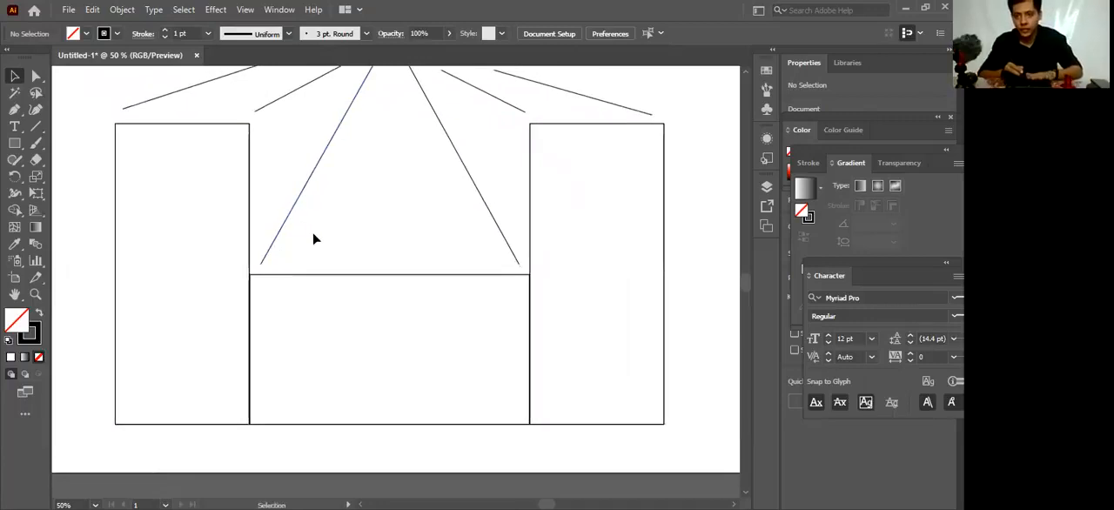
pyautogui.press('space')
pyautogui.moveTo(348, 234); pyautogui.dragTo(370, 241)
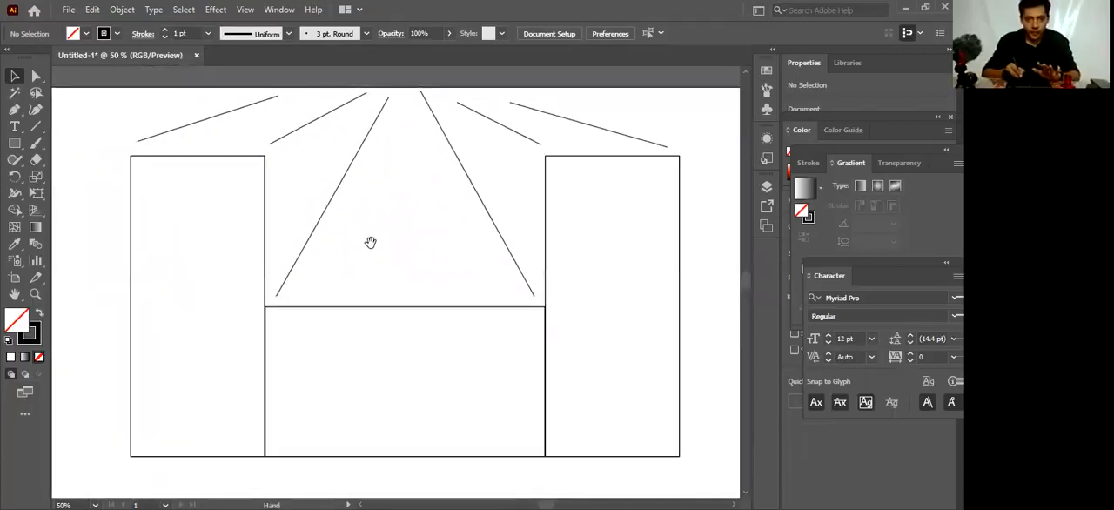
# Move the short line beside the left tall rectangle's inner top corner slightly downward and deselect it
pyautogui.click(296, 129)
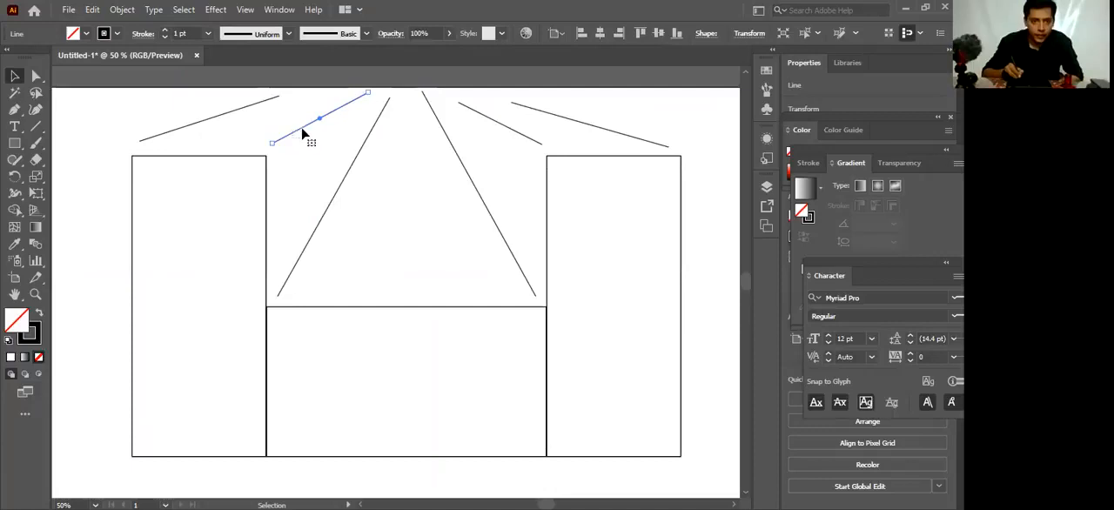
pyautogui.moveTo(304, 130); pyautogui.dragTo(306, 136)
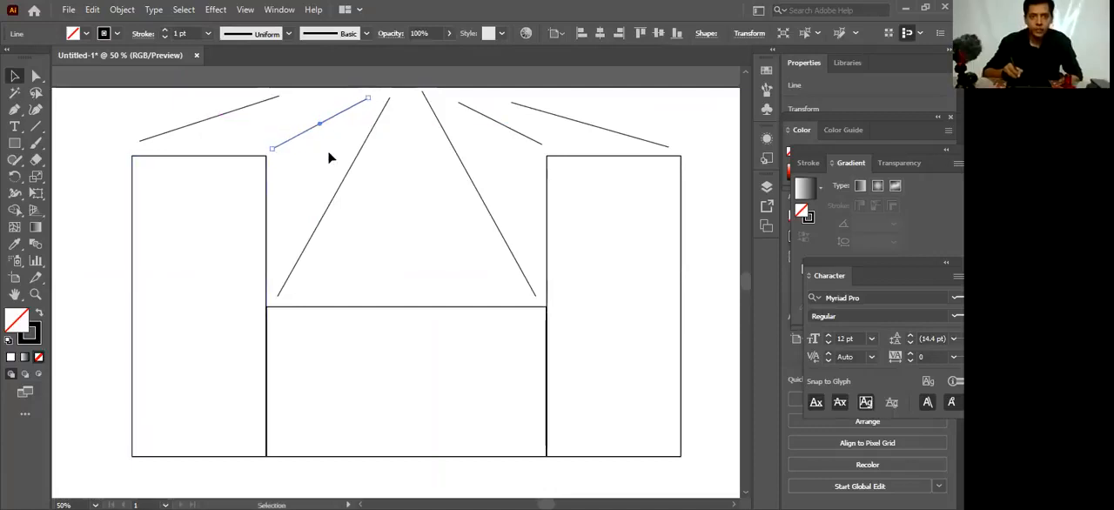
pyautogui.click(69, 137)
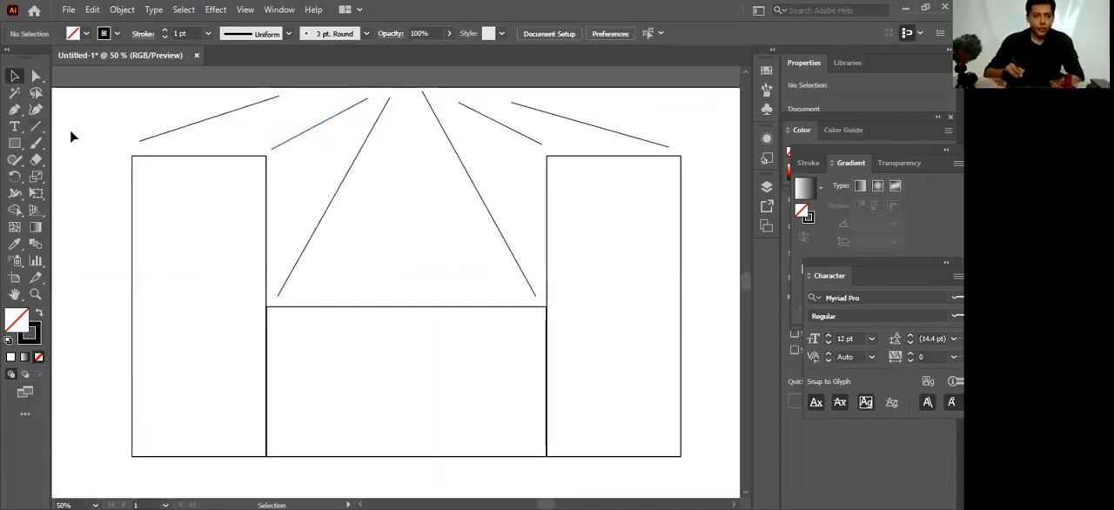
pyautogui.click(36, 126)
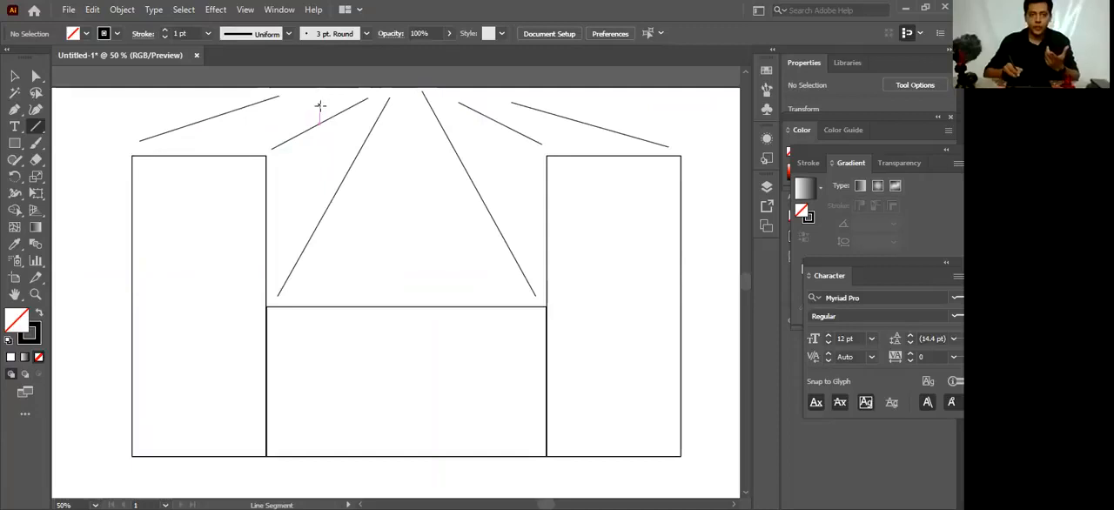
pyautogui.click(14, 77)
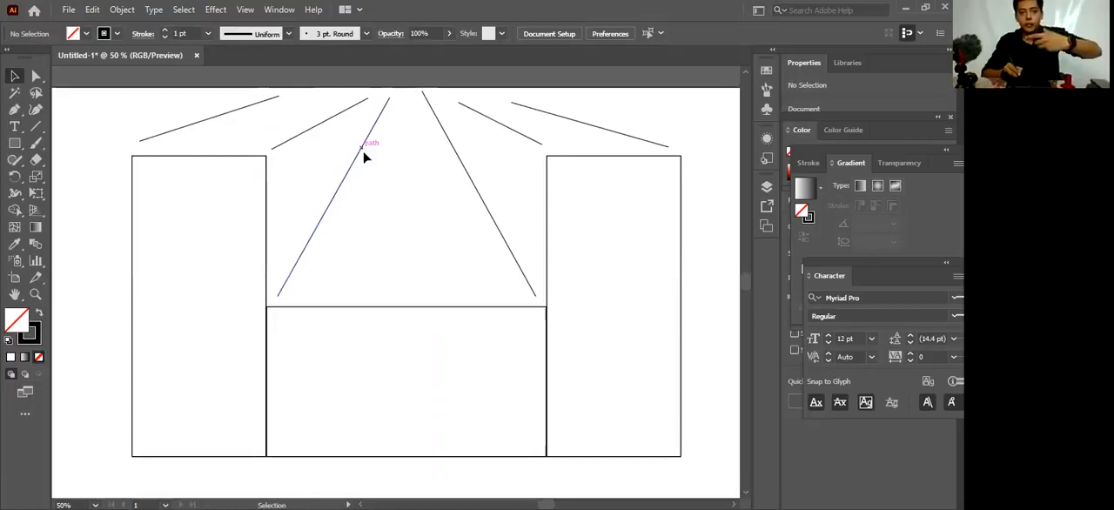
pyautogui.moveTo(372, 154); pyautogui.dragTo(412, 169)
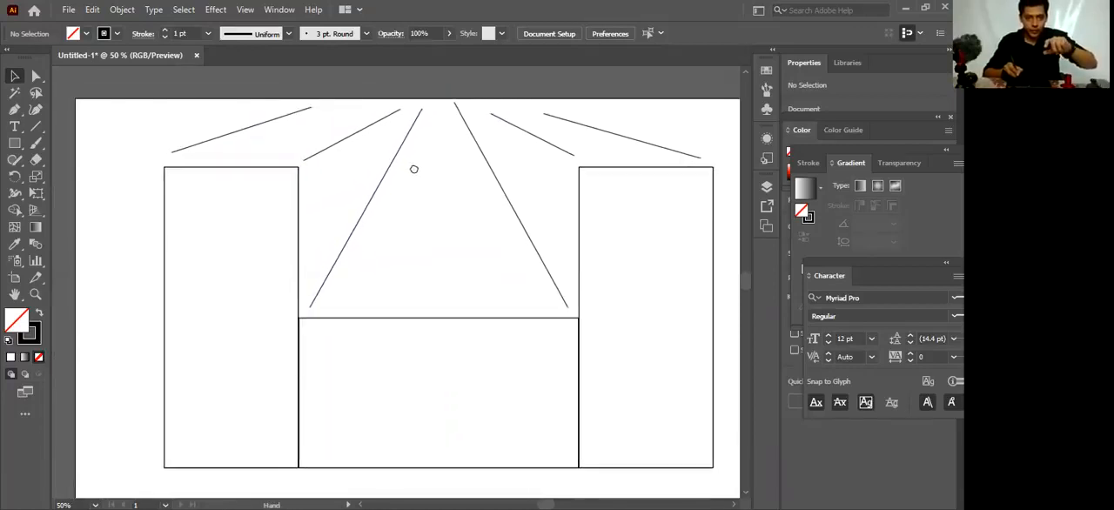
pyautogui.click(164, 168)
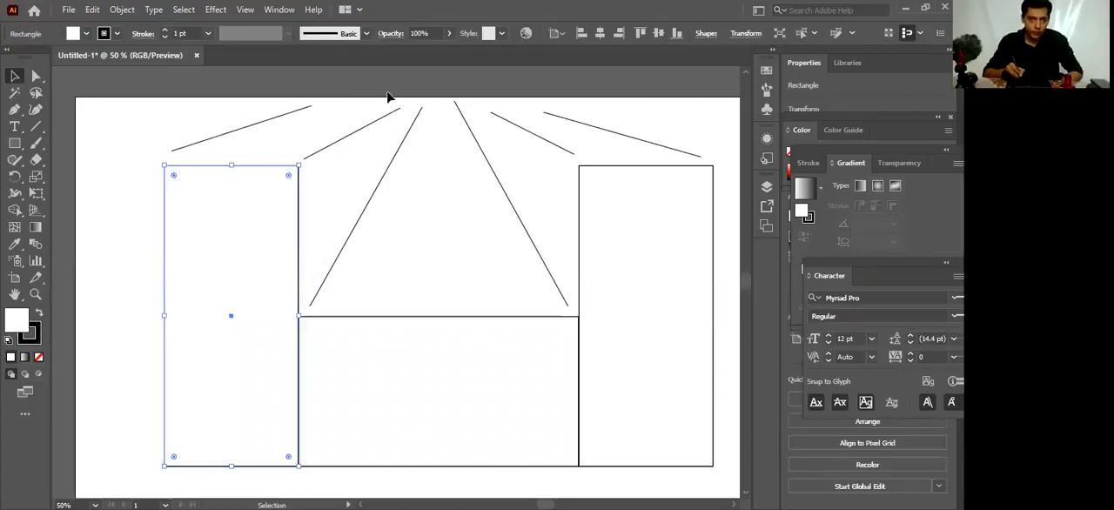
pyautogui.click(171, 159)
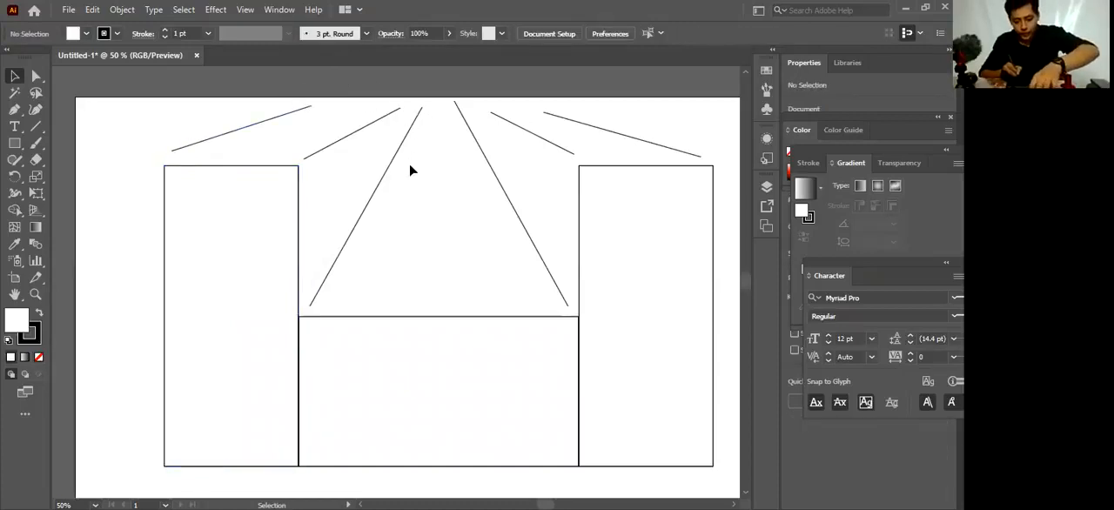
# Snap the lower end of the outer left line to the left tall rectangle's outer top corner
pyautogui.hotkey('ctrl', '=')
pyautogui.hotkey('ctrl', '=')
pyautogui.hotkey('ctrl', '=')
pyautogui.hotkey('ctrl', '=')
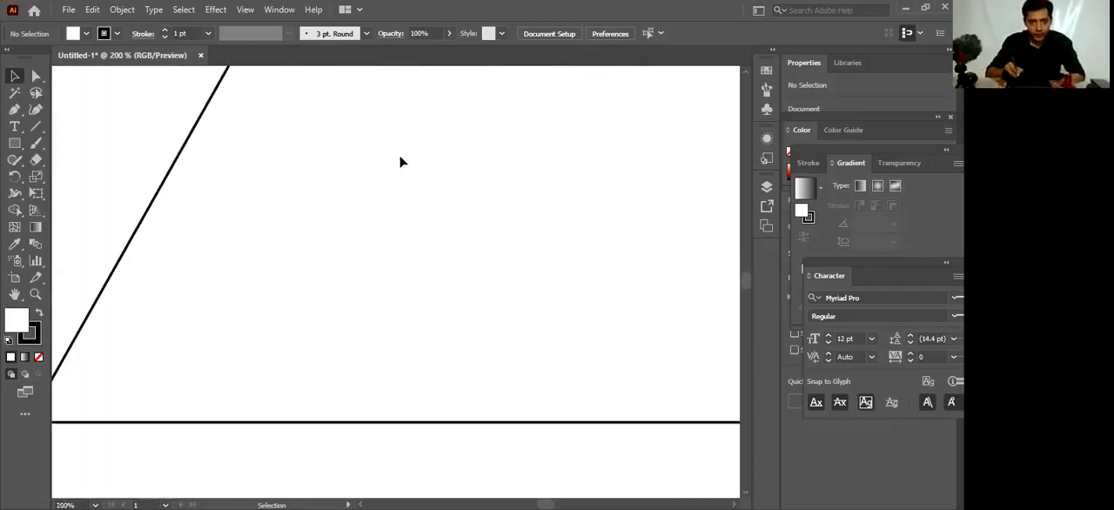
pyautogui.press('space')
pyautogui.moveTo(274, 100); pyautogui.dragTo(437, 202)
pyautogui.moveTo(101, 193); pyautogui.dragTo(179, 252)
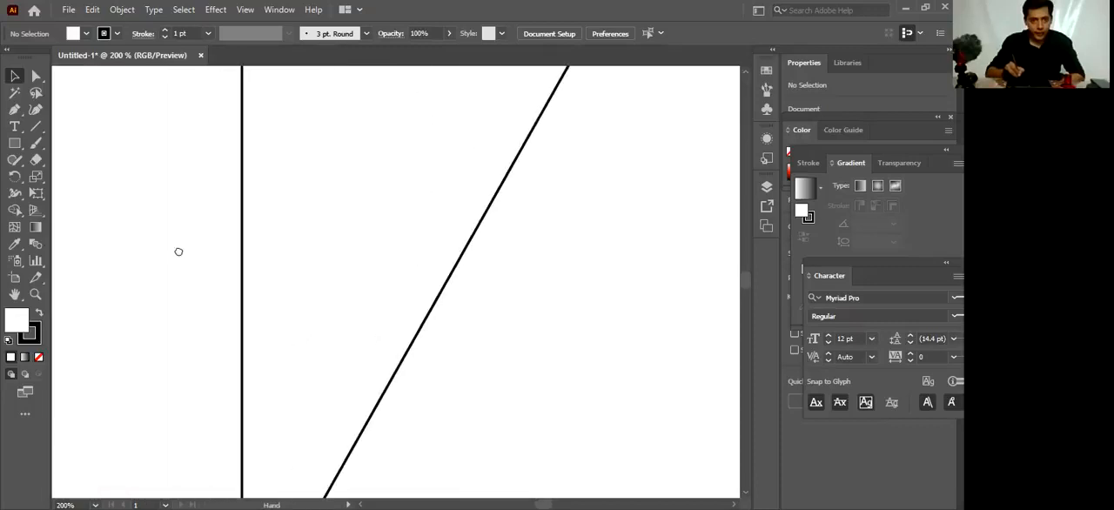
pyautogui.moveTo(99, 163)
pyautogui.mouseDown()
pyautogui.moveTo(153, 199)
pyautogui.moveTo(232, 139)
pyautogui.mouseUp()
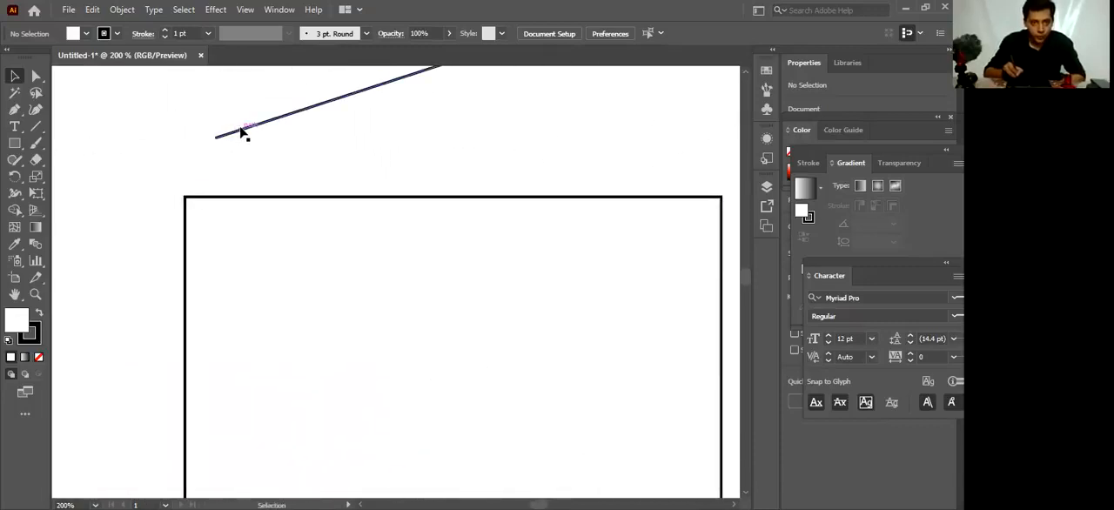
pyautogui.click(239, 137)
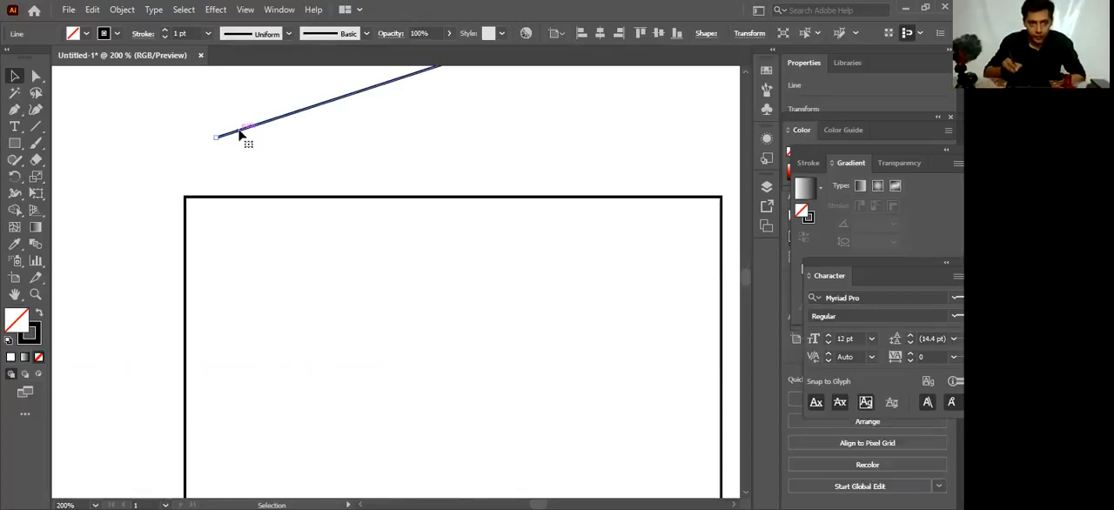
pyautogui.moveTo(214, 135); pyautogui.dragTo(184, 198)
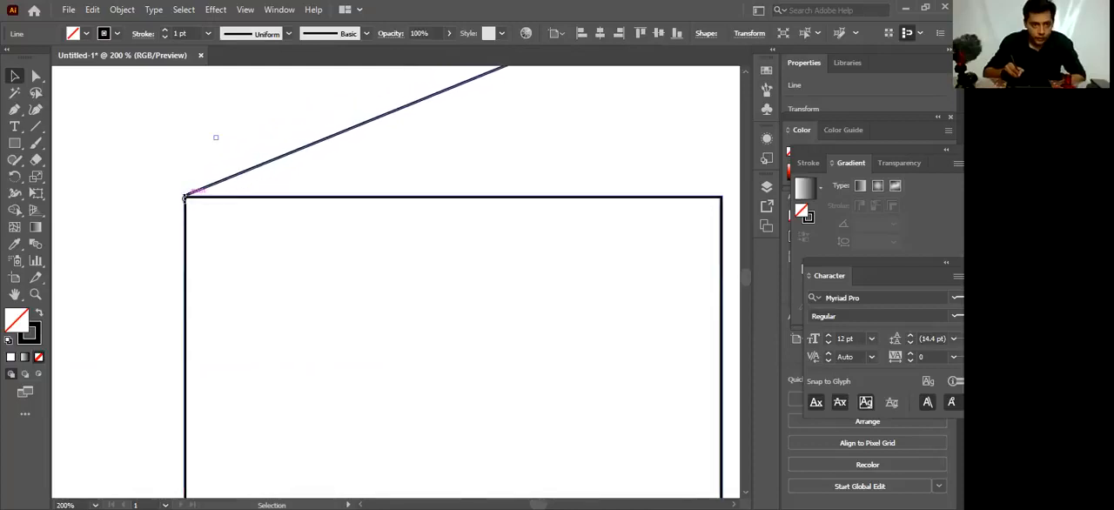
pyautogui.click(218, 165)
pyautogui.moveTo(191, 197); pyautogui.dragTo(139, 235)
pyautogui.click(230, 173)
# Extend the upper end of the outer left line to a vanishing point on the artboard's top edge, above the left long line
pyautogui.press('space')
pyautogui.moveTo(306, 129)
pyautogui.mouseDown()
pyautogui.moveTo(228, 185)
pyautogui.moveTo(241, 163)
pyautogui.moveTo(157, 210)
pyautogui.mouseUp()
pyautogui.moveTo(244, 162); pyautogui.dragTo(143, 221)
pyautogui.moveTo(294, 255)
pyautogui.mouseDown()
pyautogui.moveTo(243, 199)
pyautogui.moveTo(140, 197)
pyautogui.mouseUp()
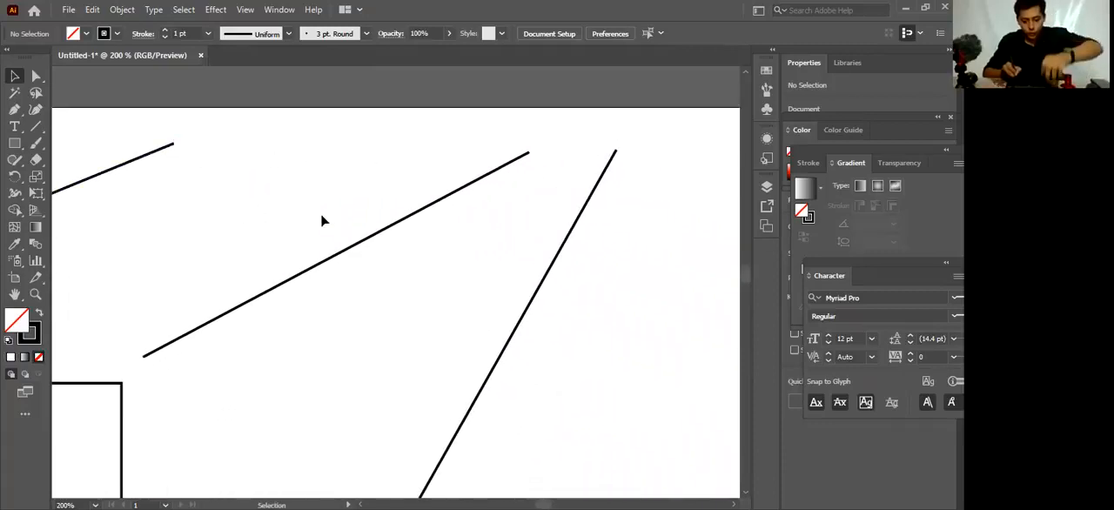
pyautogui.hotkey('ctrl', '-')
pyautogui.hotkey('ctrl', '-')
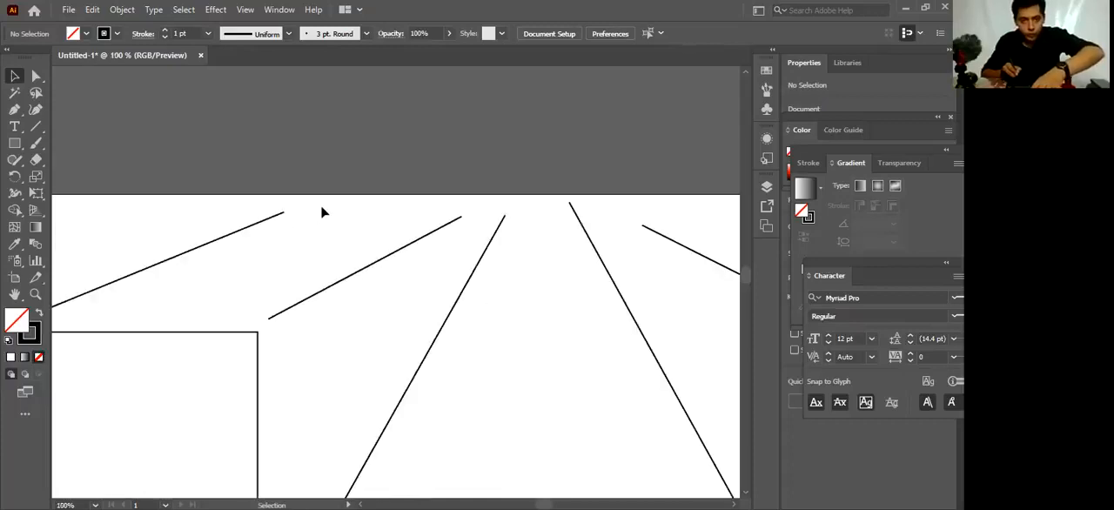
pyautogui.click(284, 215)
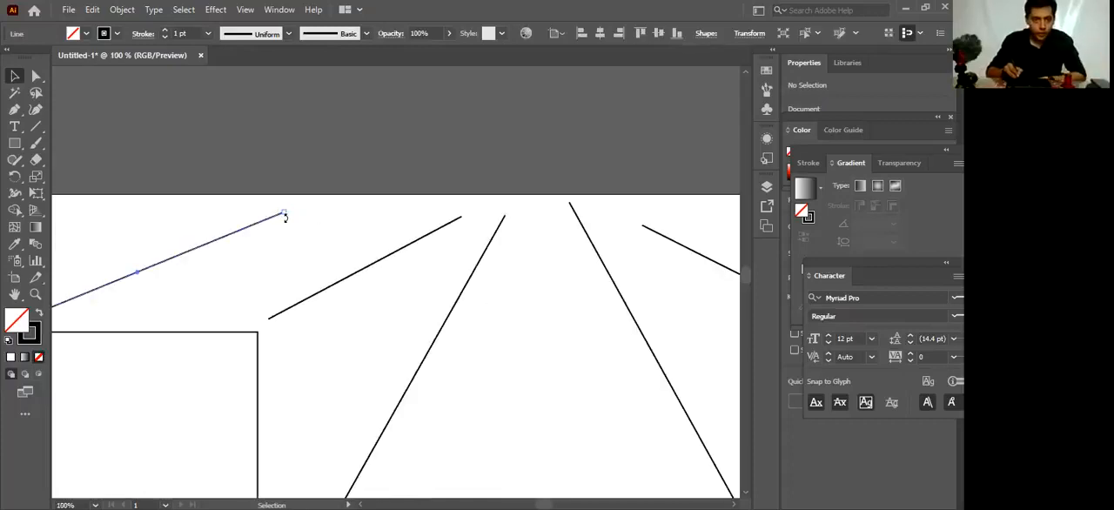
pyautogui.moveTo(284, 212); pyautogui.dragTo(507, 195)
# Stretch the inner left short line from the left tall rectangle's inner top corner to the vanishing point
pyautogui.click(335, 285)
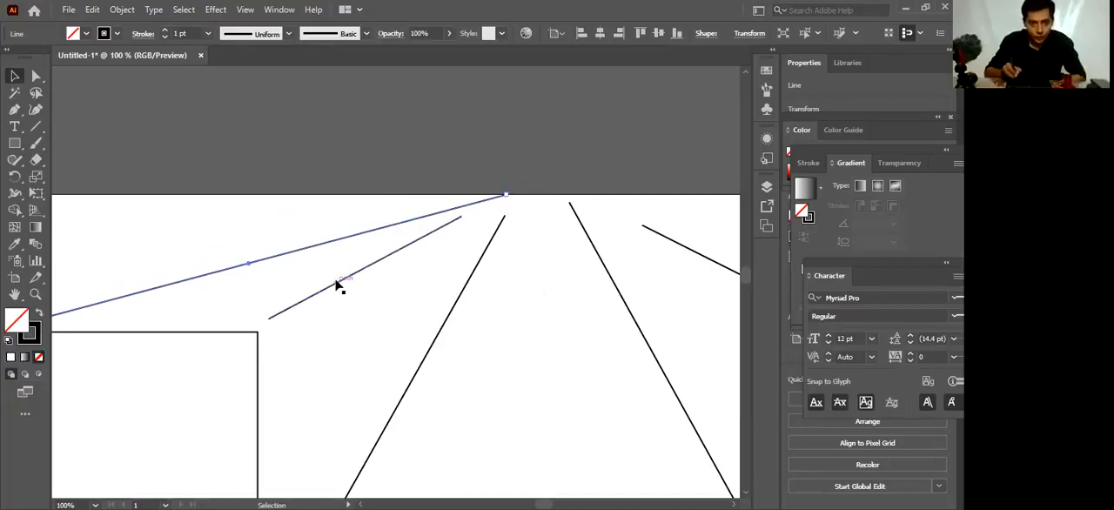
pyautogui.moveTo(270, 319); pyautogui.dragTo(259, 332)
pyautogui.moveTo(462, 219); pyautogui.dragTo(507, 195)
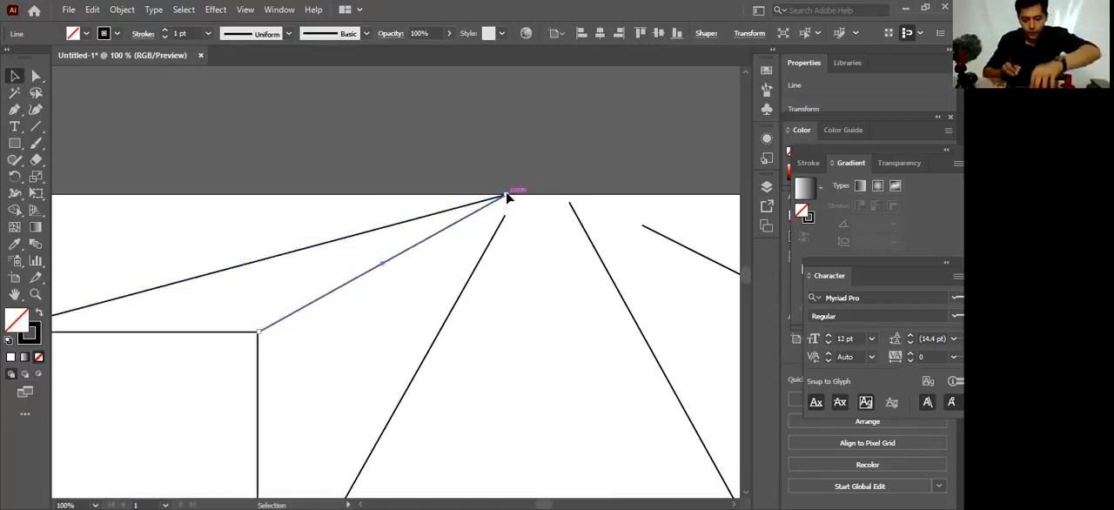
# Stretch the left long line from the wide rectangle's top left corner to the vanishing point
pyautogui.hotkey('ctrl', '-')
pyautogui.moveTo(422, 325); pyautogui.dragTo(390, 252)
pyautogui.click(269, 345)
pyautogui.moveTo(249, 376); pyautogui.dragTo(235, 391)
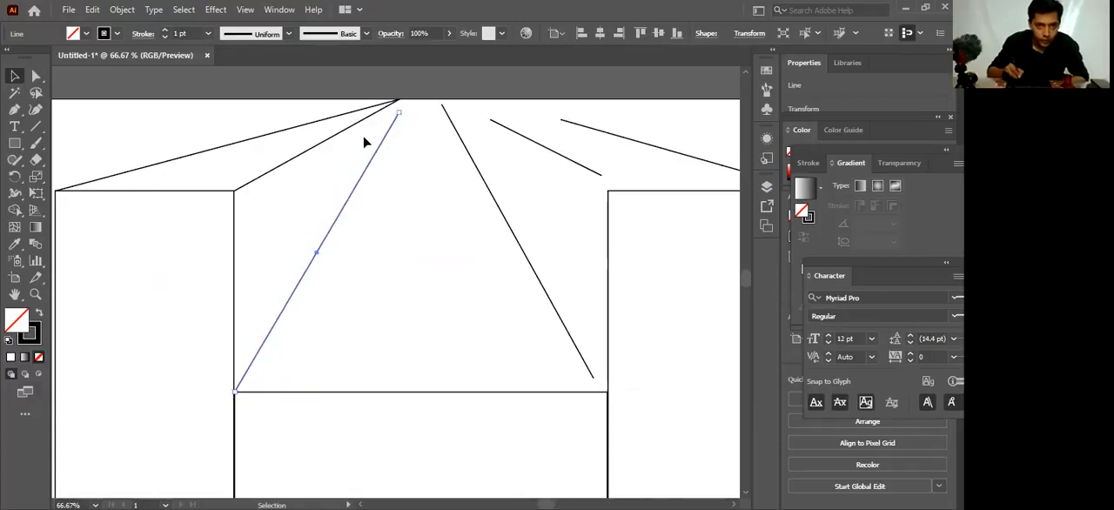
pyautogui.moveTo(399, 113); pyautogui.dragTo(398, 100)
# Stretch the right long line and the inner right short line between their nearest rectangle corners and the vanishing point
pyautogui.click(476, 172)
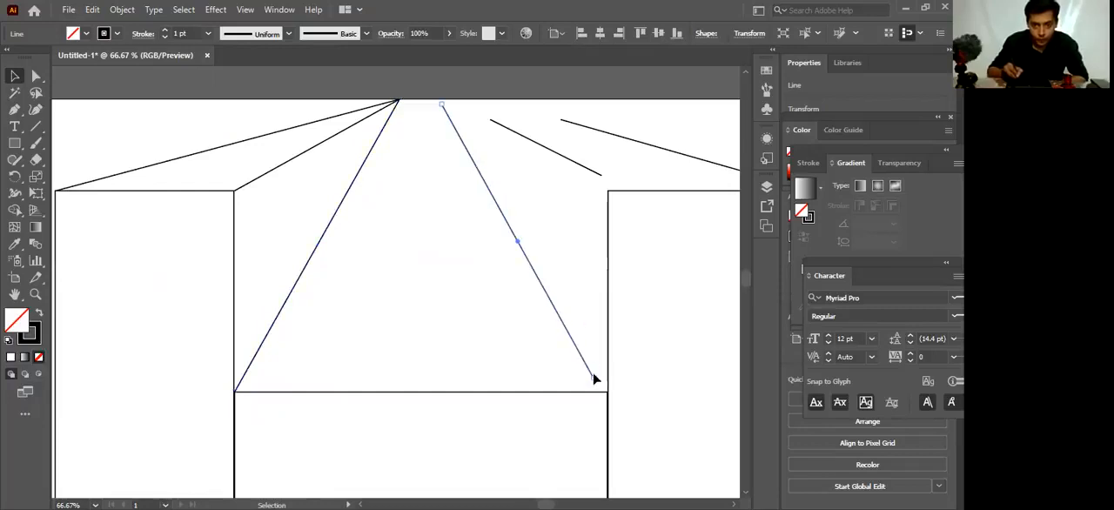
pyautogui.moveTo(595, 377); pyautogui.dragTo(604, 388)
pyautogui.moveTo(439, 104); pyautogui.dragTo(399, 100)
pyautogui.moveTo(599, 174); pyautogui.dragTo(606, 187)
pyautogui.moveTo(488, 117); pyautogui.dragTo(398, 101)
# Extend the upper end of the outer right line to the vanishing point and deselect it
pyautogui.click(572, 124)
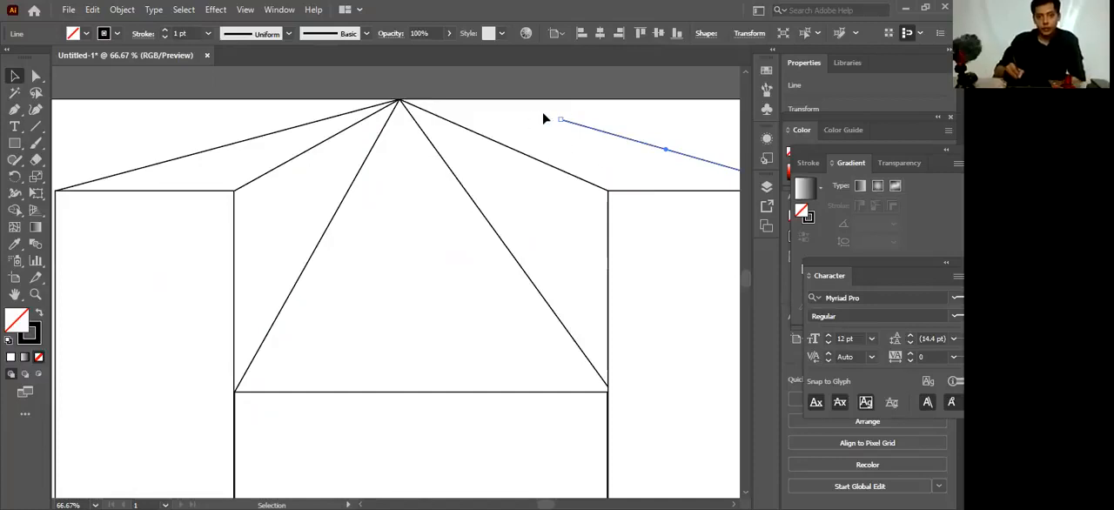
pyautogui.click(579, 129)
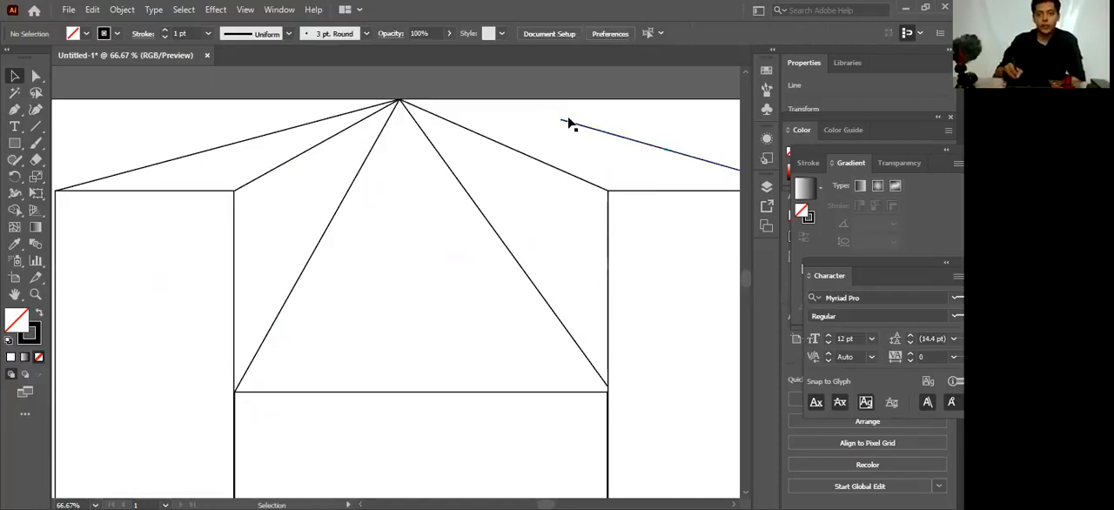
pyautogui.click(566, 121)
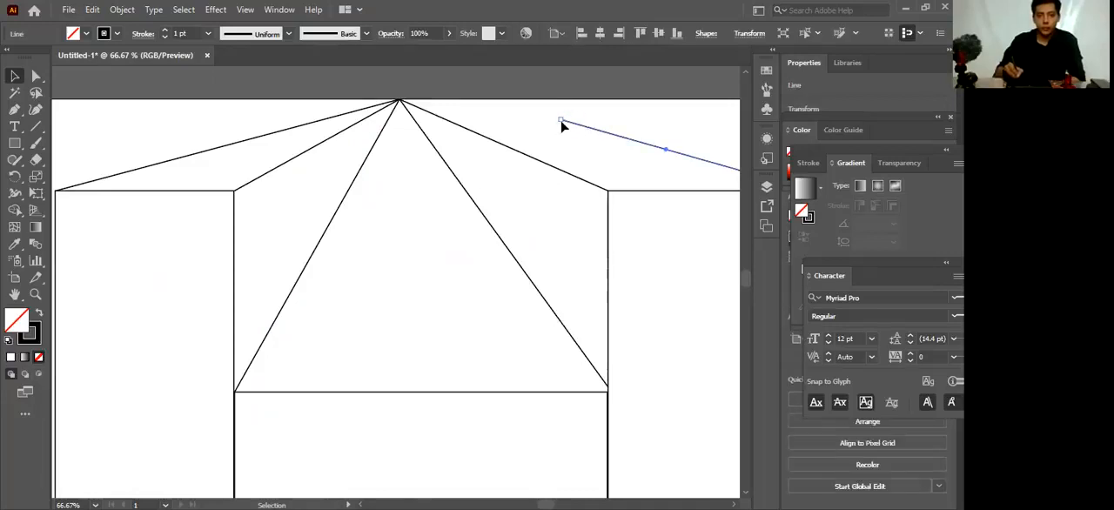
pyautogui.moveTo(561, 120); pyautogui.dragTo(399, 101)
pyautogui.click(426, 254)
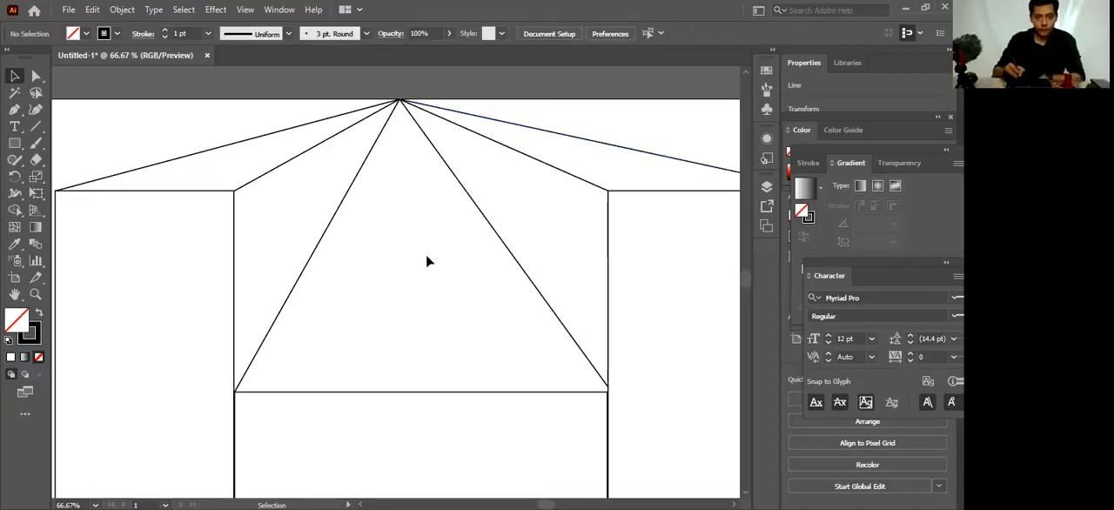
# Examine the whole drawing and the point where the six lines meet, up close and in overview
pyautogui.press('a')
pyautogui.scroll(-1, 404, 275)
pyautogui.moveTo(504, 360); pyautogui.dragTo(489, 284)
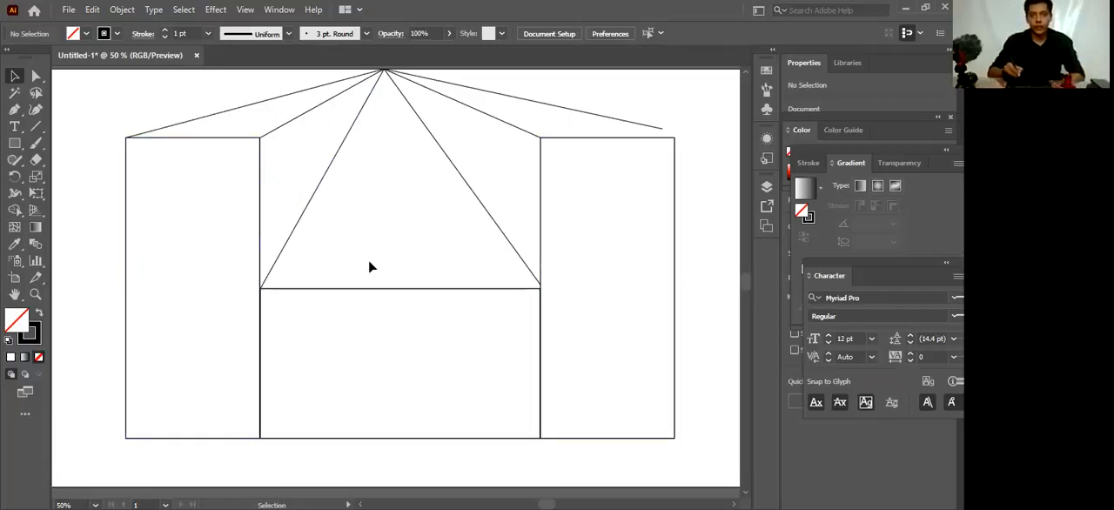
pyautogui.press('space')
pyautogui.moveTo(388, 178); pyautogui.dragTo(384, 194)
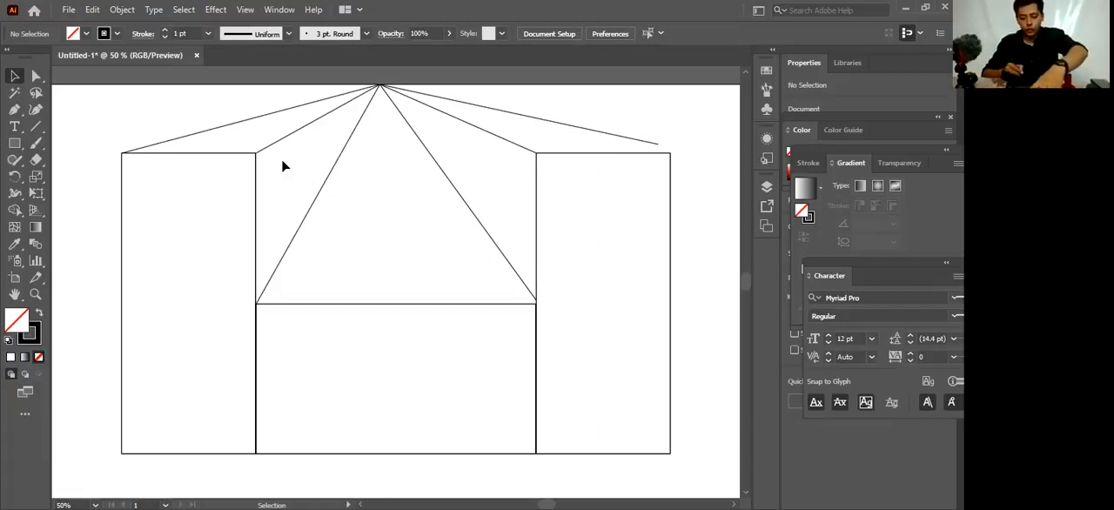
pyautogui.hotkey('ctrl', '+')
pyautogui.hotkey('ctrl', '+')
pyautogui.hotkey('ctrl', '+')
pyautogui.hotkey('ctrl', '+')
pyautogui.hotkey('ctrl', '+')
pyautogui.hotkey('ctrl', '+')
pyautogui.hotkey('ctrl', '+')
pyautogui.hotkey('ctrl', '+')
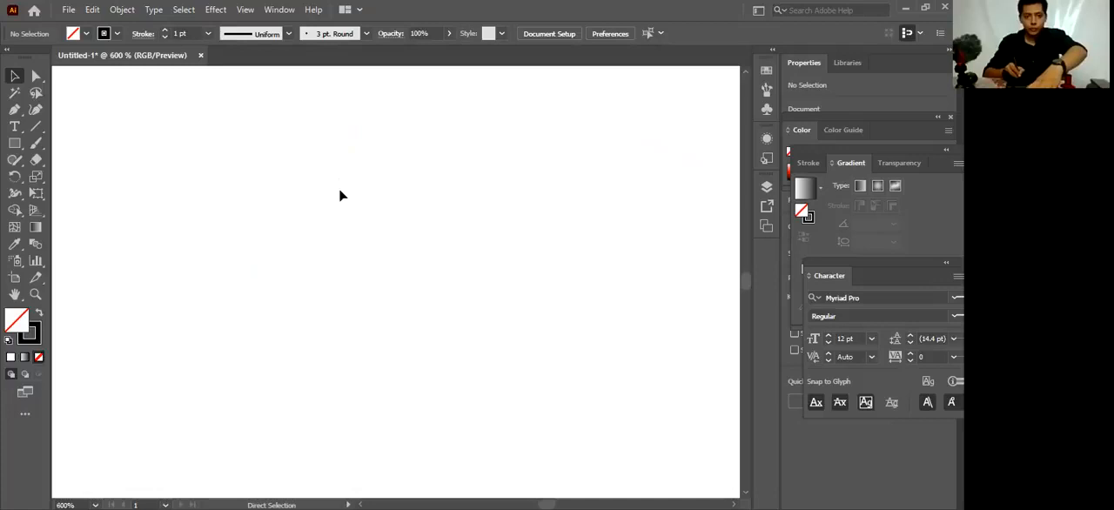
pyautogui.moveTo(385, 348); pyautogui.dragTo(384, 392)
pyautogui.moveTo(397, 205); pyautogui.dragTo(384, 398)
pyautogui.moveTo(398, 174); pyautogui.dragTo(396, 414)
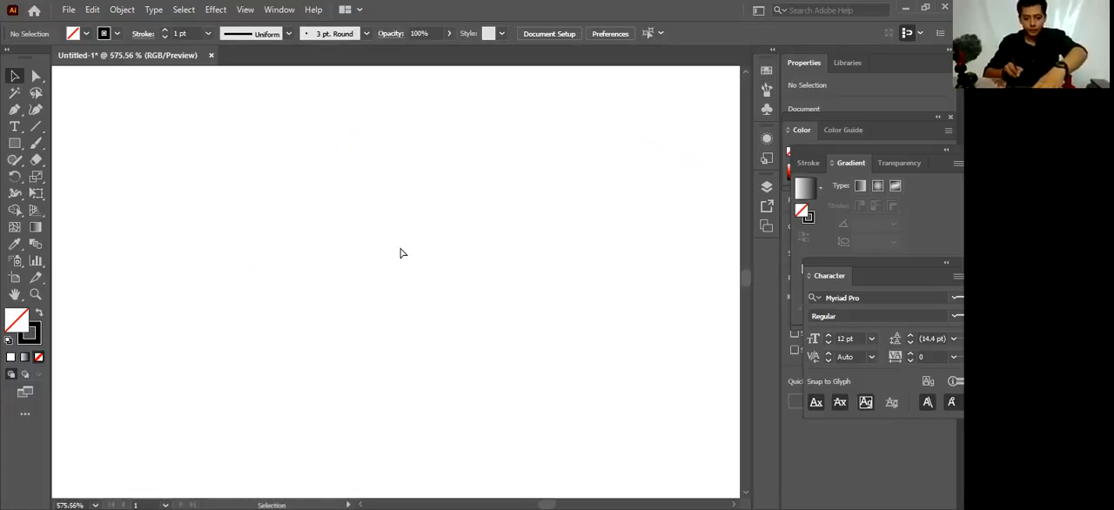
pyautogui.hotkey('ctrl', '-')
pyautogui.hotkey('ctrl', '-')
pyautogui.hotkey('ctrl', '-')
pyautogui.moveTo(348, 172); pyautogui.dragTo(376, 313)
pyautogui.moveTo(382, 233)
pyautogui.mouseDown()
pyautogui.moveTo(375, 278)
pyautogui.moveTo(377, 241)
pyautogui.mouseUp()
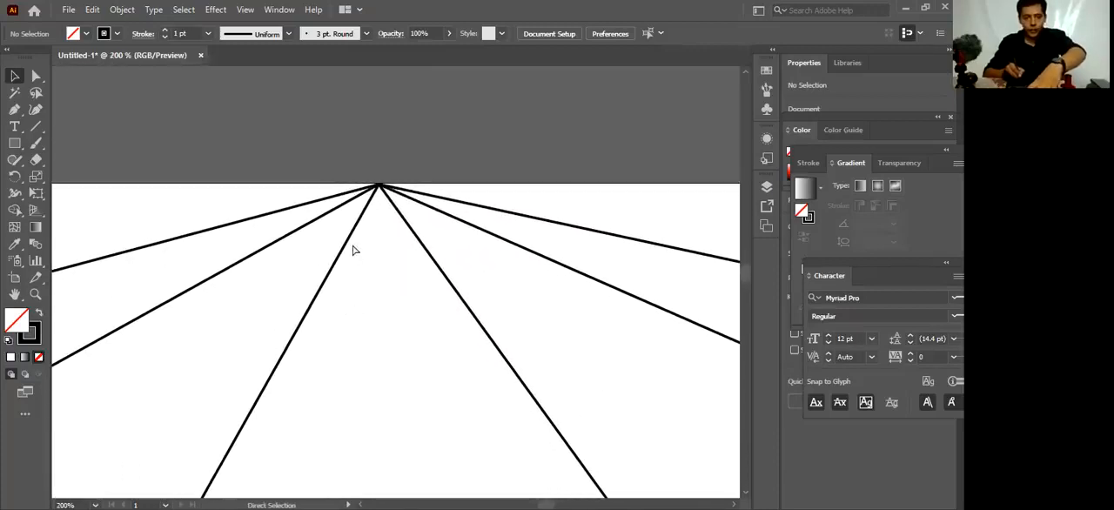
pyautogui.hotkey('ctrl', '+')
pyautogui.hotkey('ctrl', '+')
pyautogui.hotkey('ctrl', '+')
pyautogui.moveTo(391, 483); pyautogui.dragTo(336, 201)
pyautogui.moveTo(340, 346); pyautogui.dragTo(383, 478)
pyautogui.moveTo(348, 241); pyautogui.dragTo(396, 380)
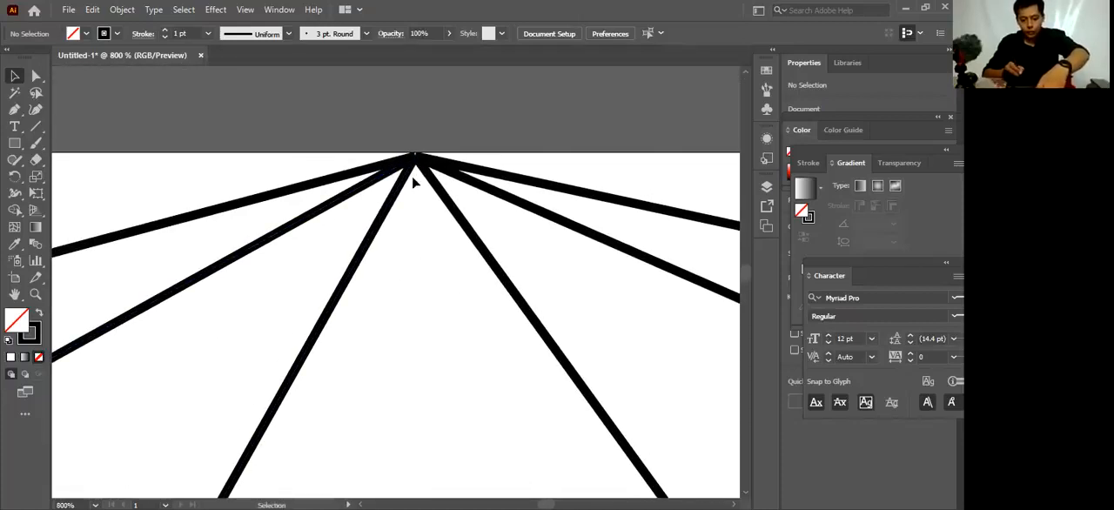
pyautogui.scroll(-8, 441, 333)
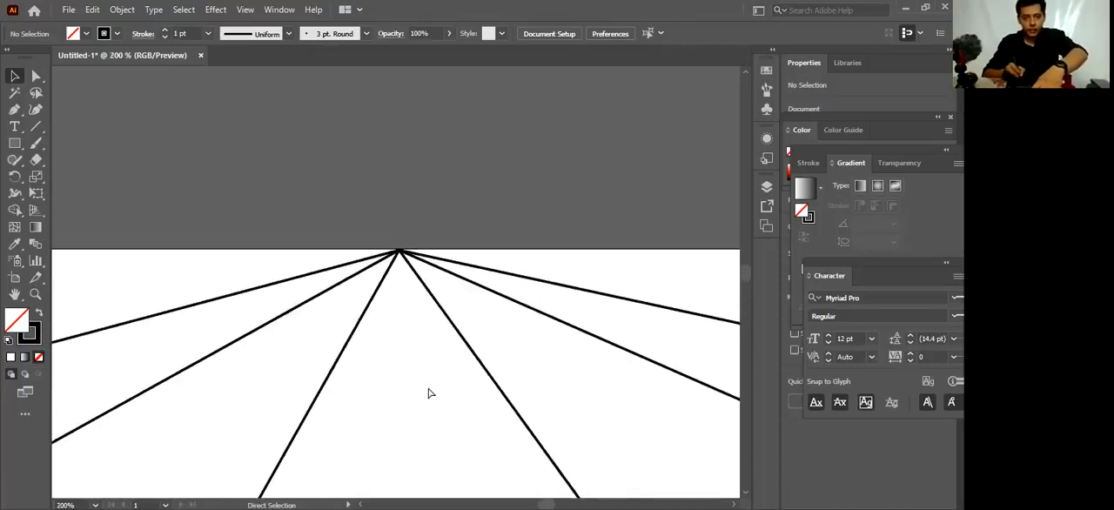
pyautogui.scroll(-1, 426, 357)
pyautogui.scroll(-5, 455, 293)
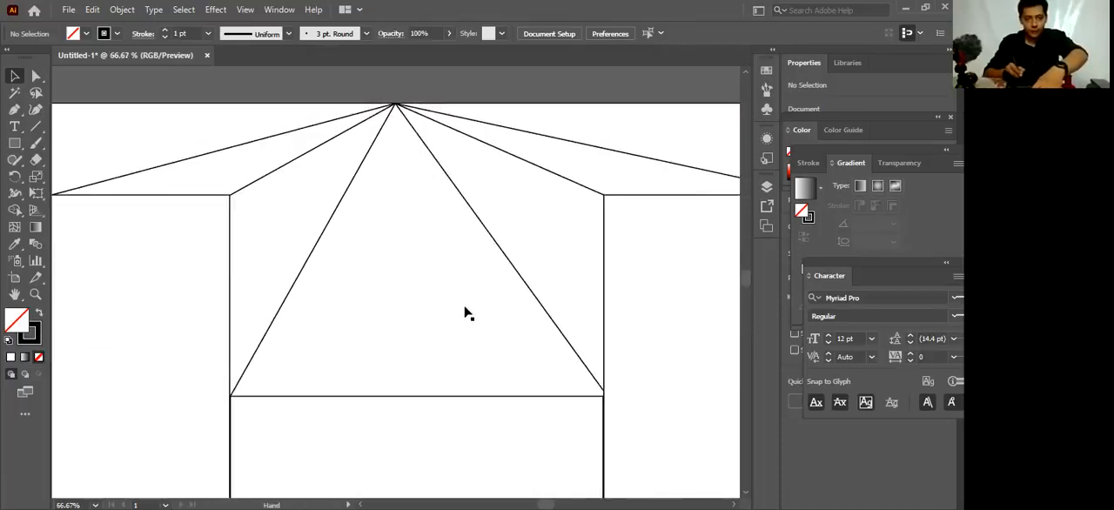
pyautogui.scroll(-2, 468, 286)
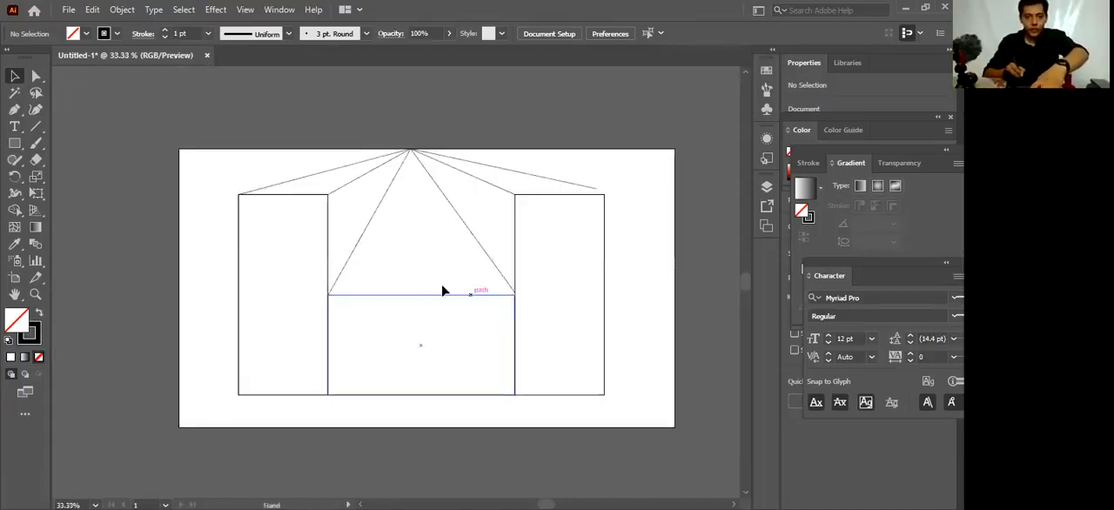
# Snap the lower end of the outer right line to the right tall rectangle's outer top corner and deselect it
pyautogui.scroll(1, 442, 291)
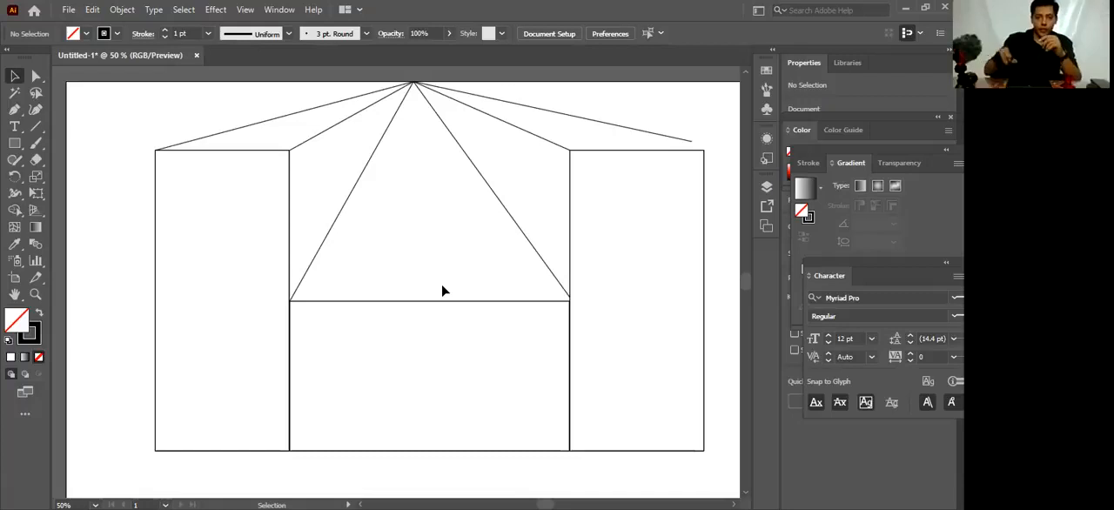
pyautogui.click(691, 144)
pyautogui.moveTo(691, 144); pyautogui.dragTo(703, 150)
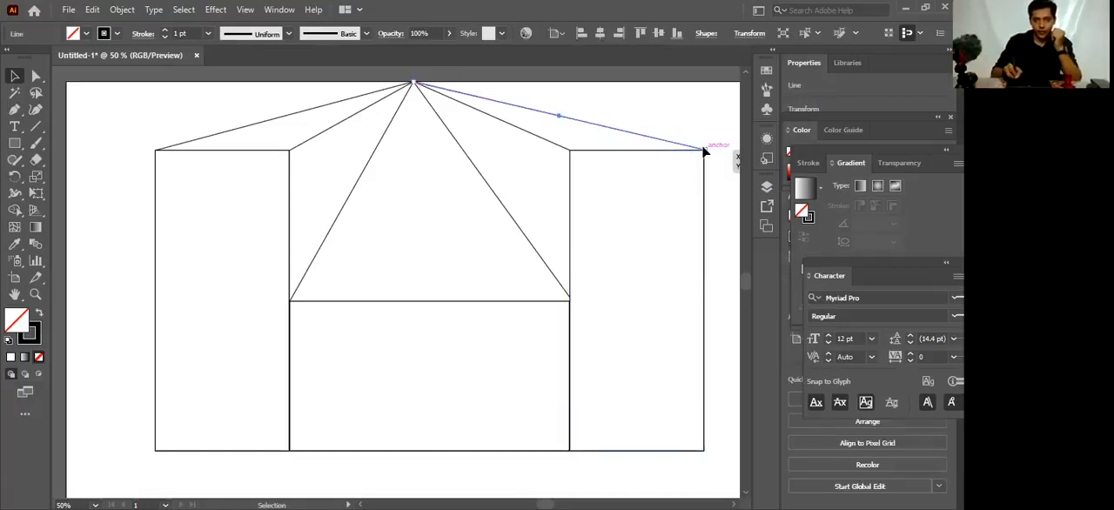
pyautogui.click(704, 129)
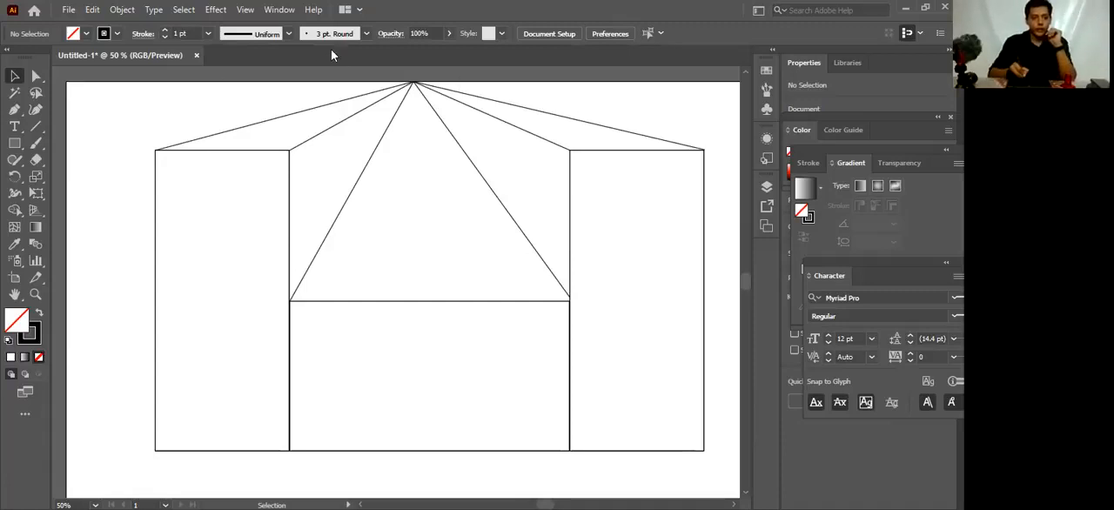
# Select and deselect the left tall rectangle, and activate the Rectangle tool
pyautogui.moveTo(217, 213)
pyautogui.mouseDown()
pyautogui.moveTo(236, 223)
pyautogui.moveTo(212, 213)
pyautogui.moveTo(264, 182)
pyautogui.moveTo(217, 196)
pyautogui.mouseUp()
pyautogui.click(433, 193)
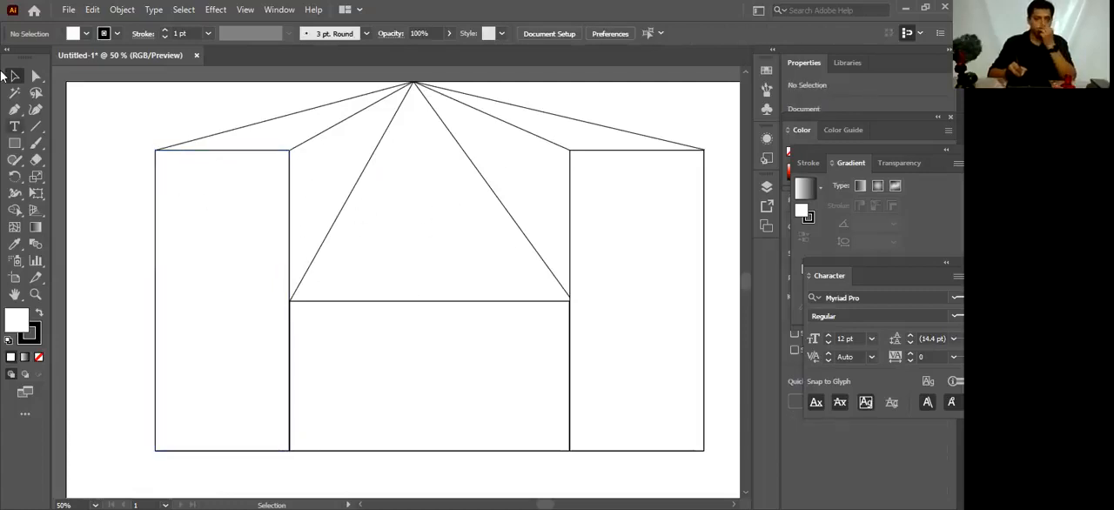
pyautogui.click(16, 145)
pyautogui.click(16, 146)
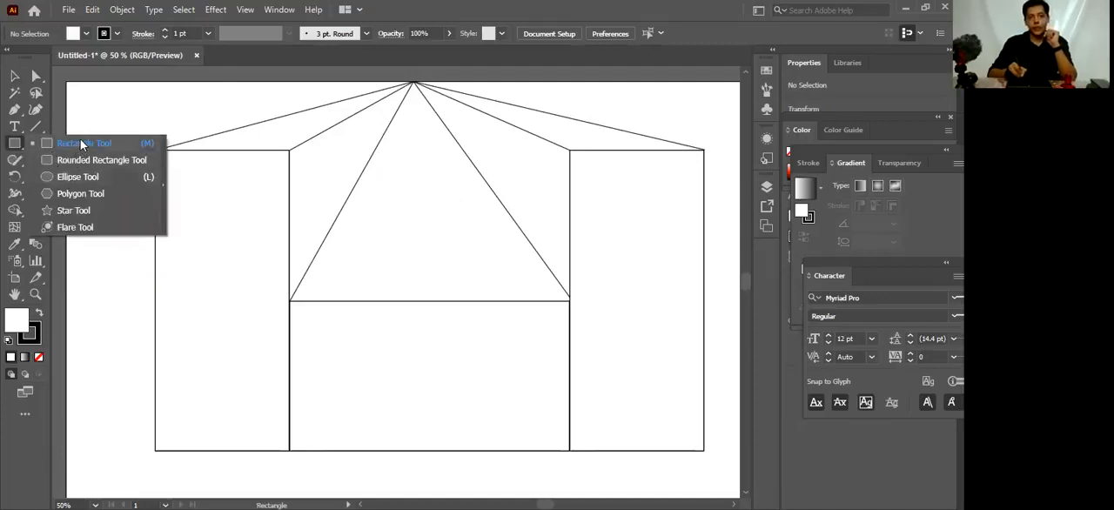
pyautogui.click(80, 141)
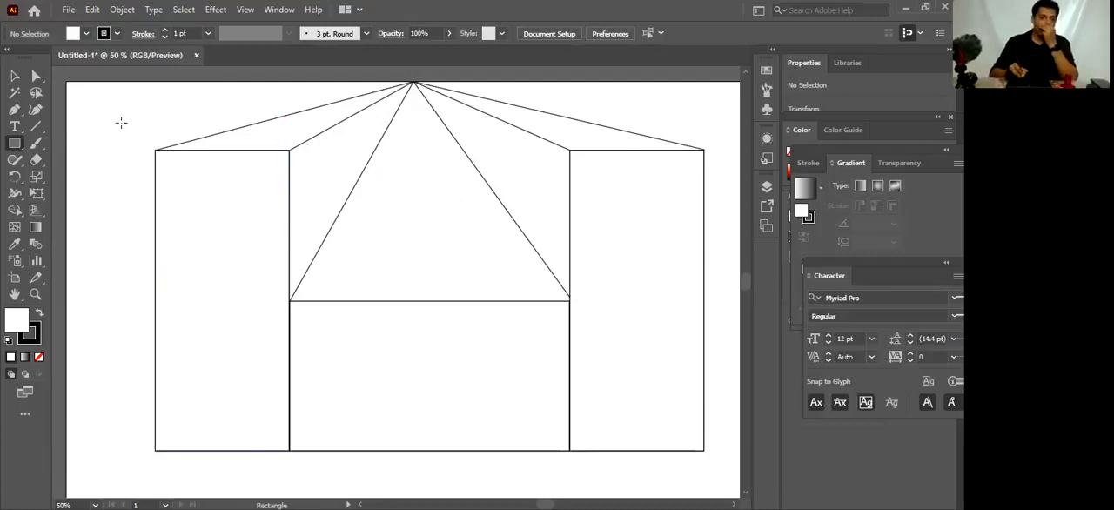
# Draw a tiny vertical line segment just above the artboard's upper left corner and return to the Selection tool
pyautogui.click(37, 126)
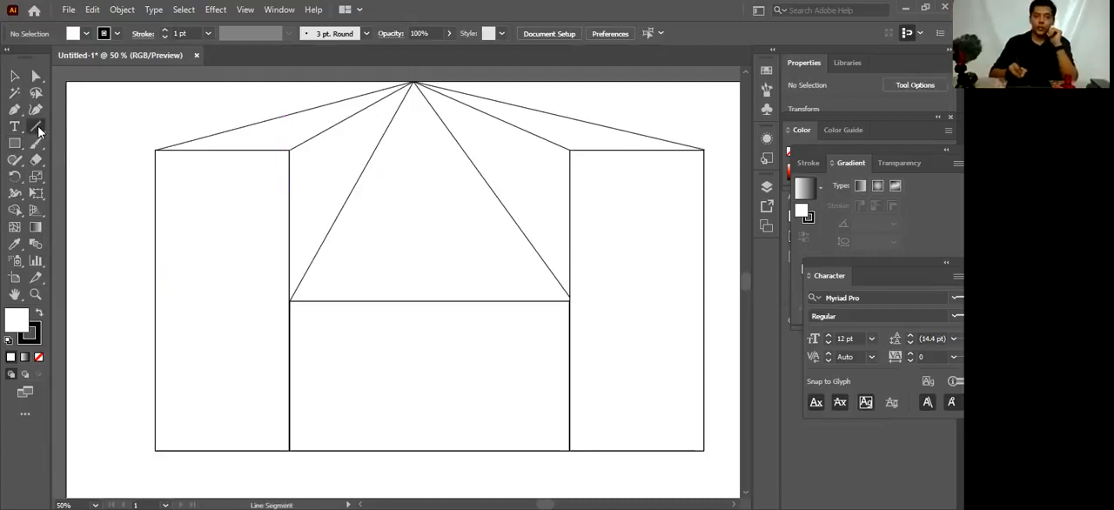
pyautogui.click(39, 128)
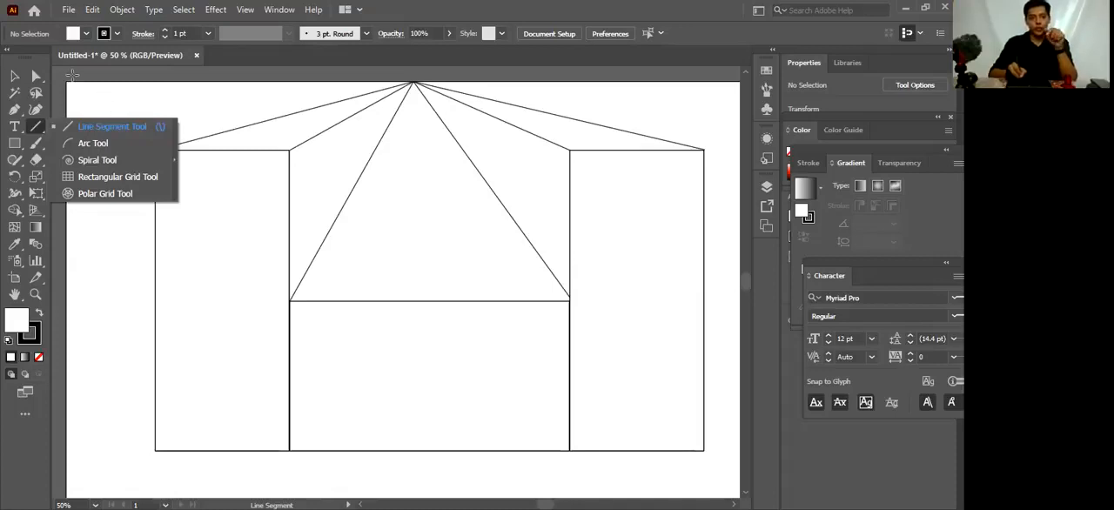
pyautogui.moveTo(73, 76); pyautogui.dragTo(73, 72)
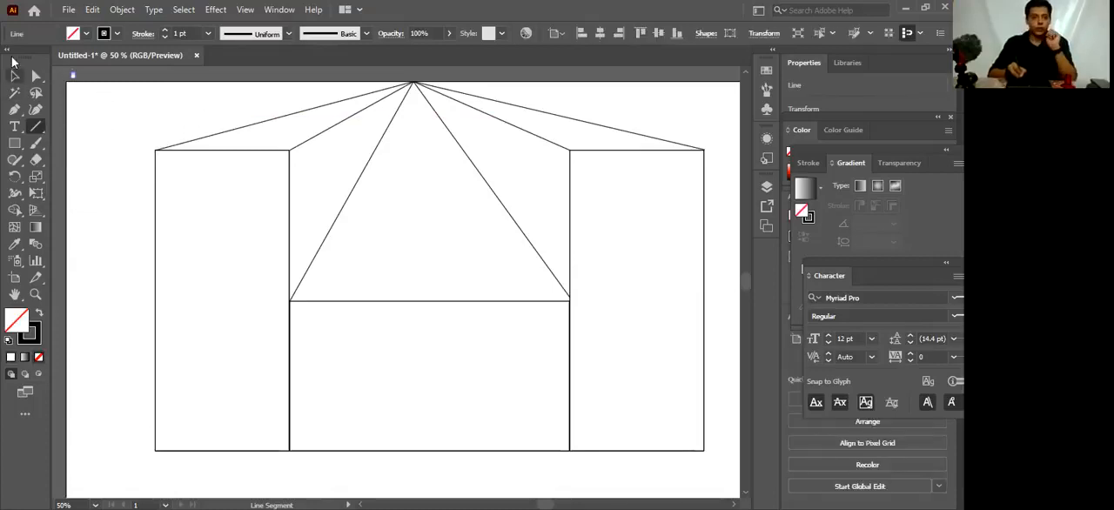
pyautogui.click(14, 75)
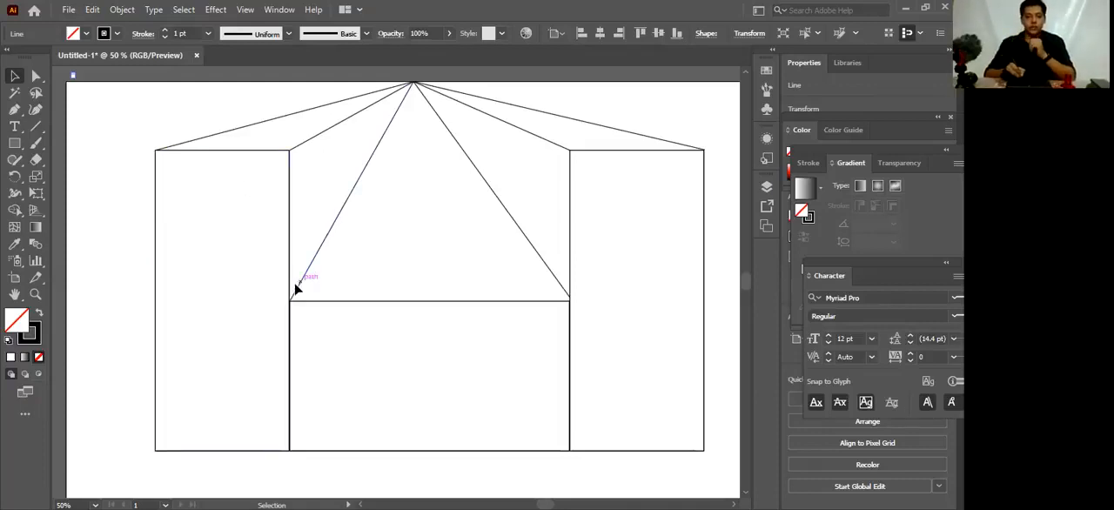
# Move the right tall rectangle down and to the left, and return it to the ends of its perspective lines
pyautogui.click(247, 291)
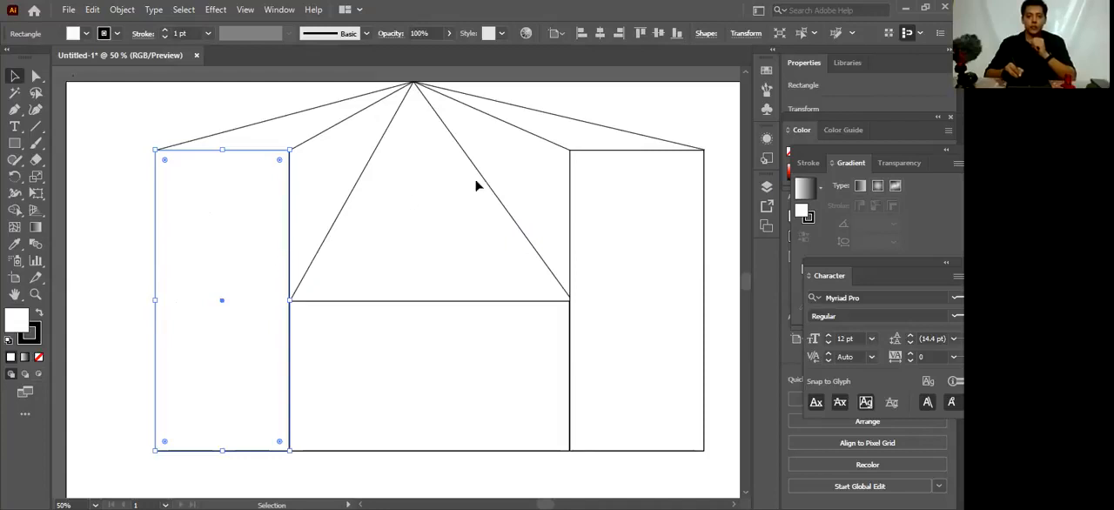
pyautogui.moveTo(648, 309); pyautogui.dragTo(623, 403)
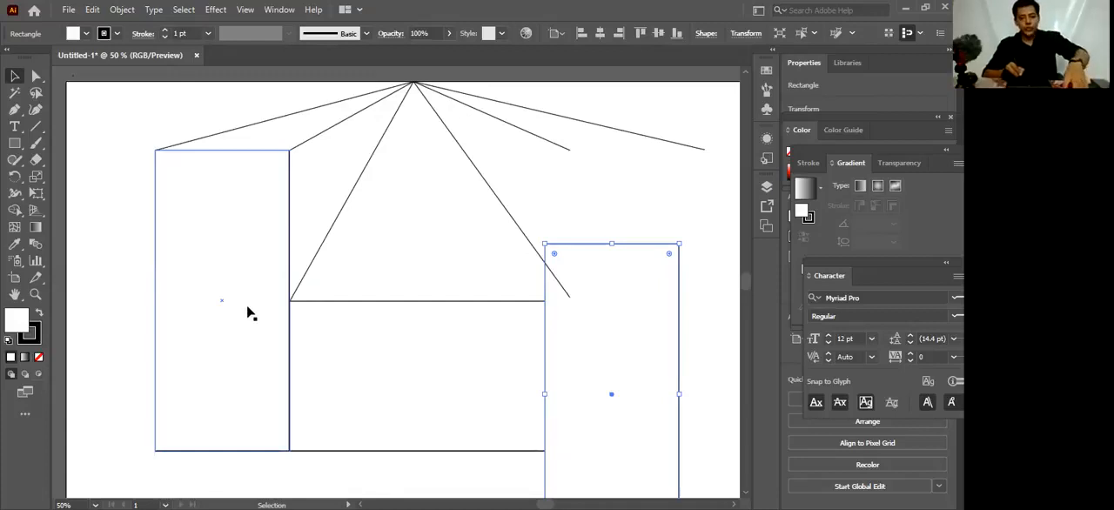
pyautogui.moveTo(559, 301); pyautogui.dragTo(574, 311)
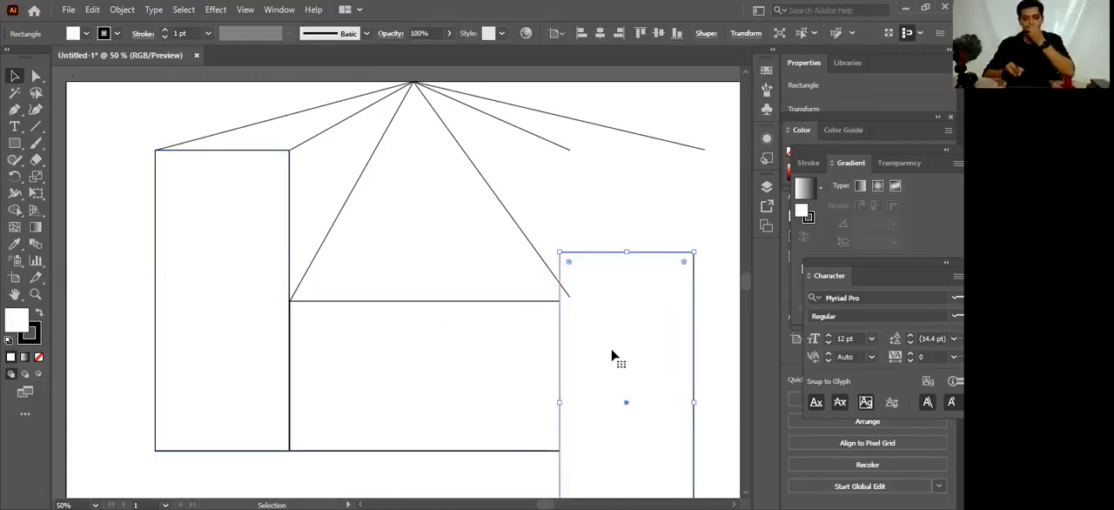
pyautogui.moveTo(634, 403); pyautogui.dragTo(628, 305)
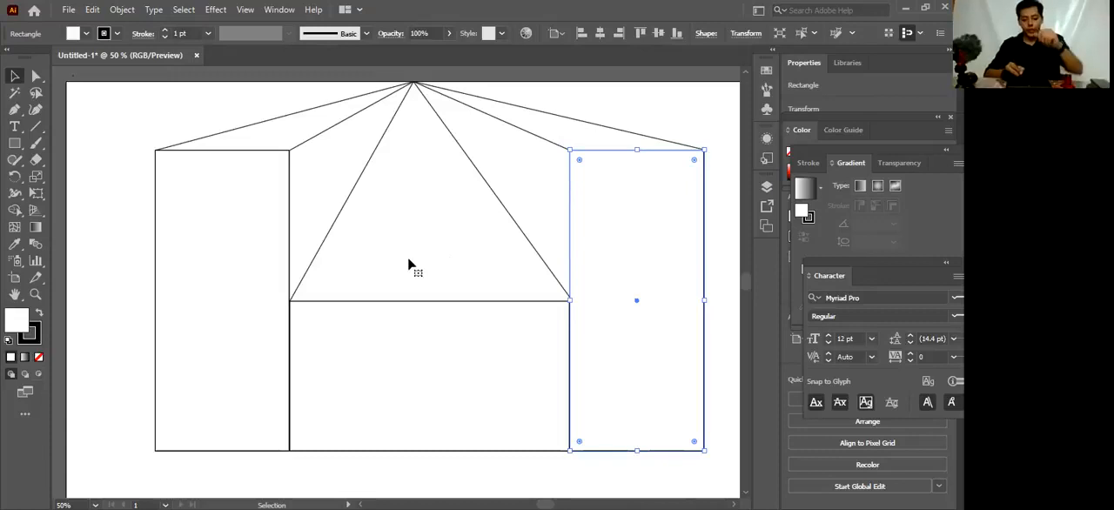
# Examine the right tall rectangle, the whole artboard and the middle of the drawing at different magnifications
pyautogui.hotkey('ctrl', '+')
pyautogui.hotkey('ctrl', '+')
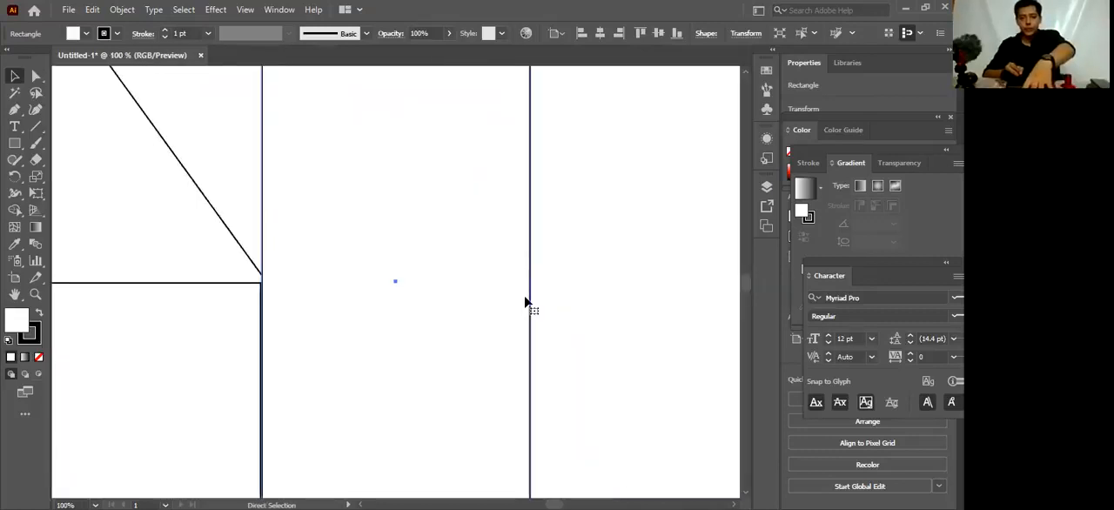
pyautogui.hotkey('ctrl', '-')
pyautogui.hotkey('ctrl', '-')
pyautogui.hotkey('ctrl', '-')
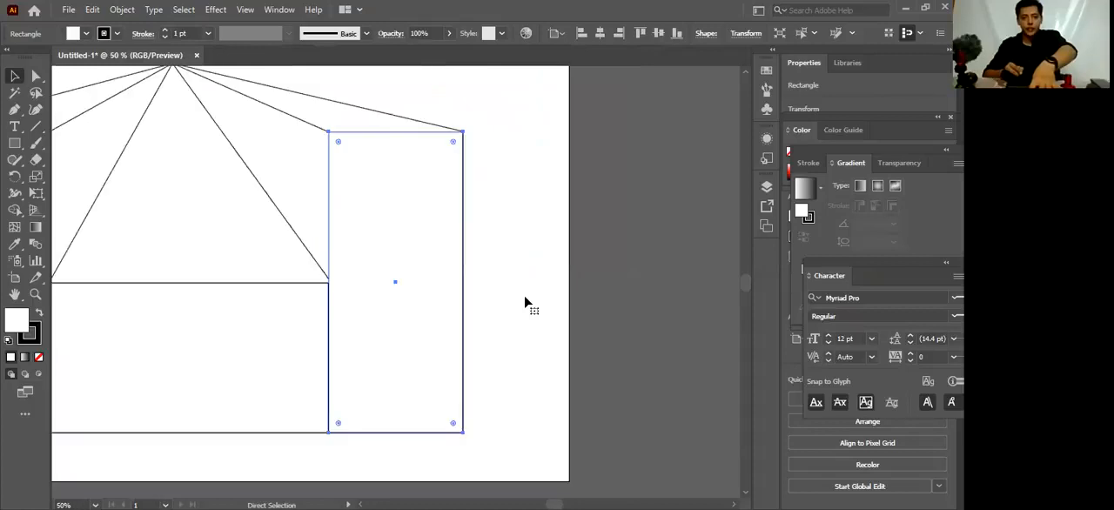
pyautogui.moveTo(159, 230); pyautogui.dragTo(168, 231)
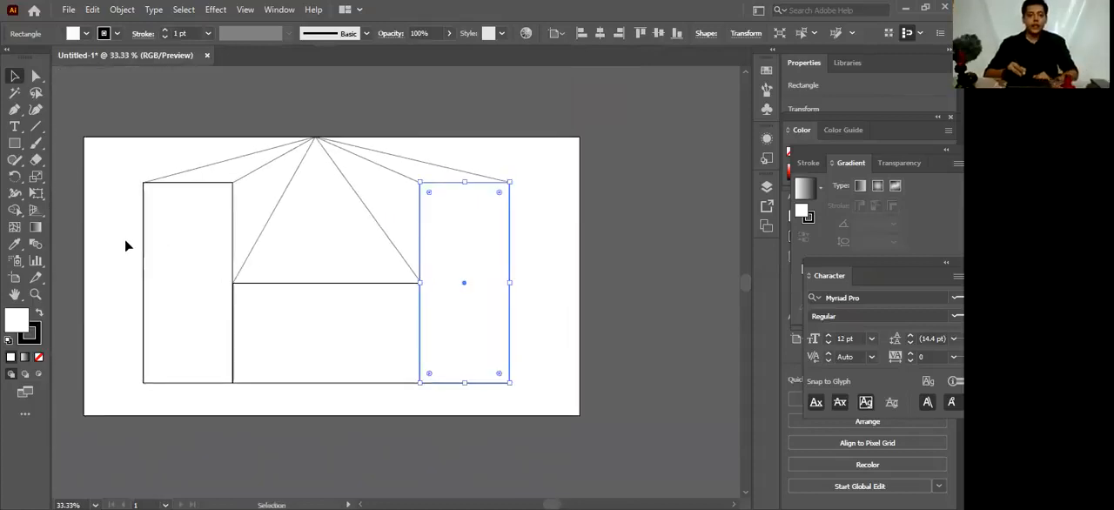
pyautogui.hotkey('ctrl', '+')
pyautogui.hotkey('ctrl', '+')
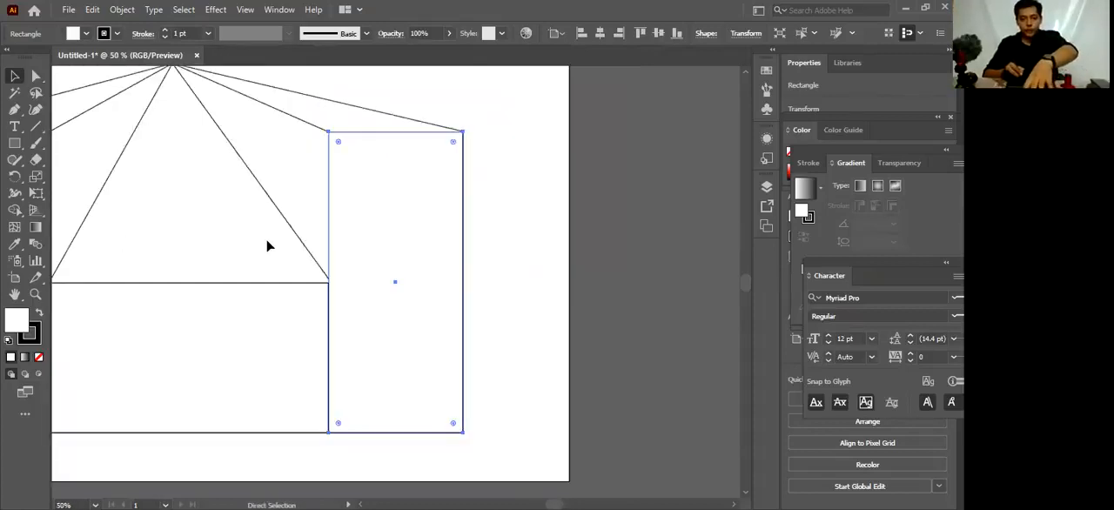
pyautogui.moveTo(85, 209); pyautogui.dragTo(261, 244)
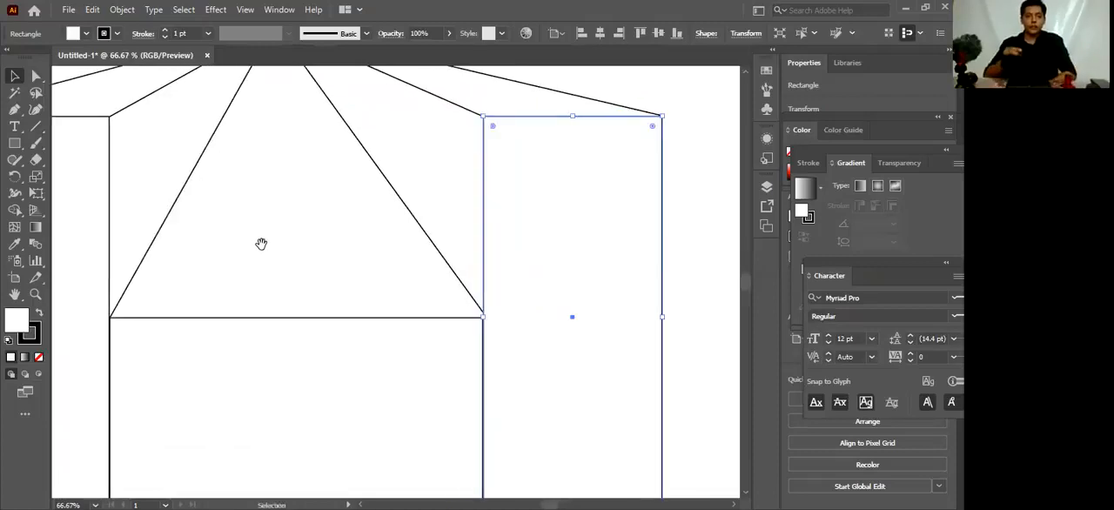
pyautogui.moveTo(261, 243); pyautogui.dragTo(376, 212)
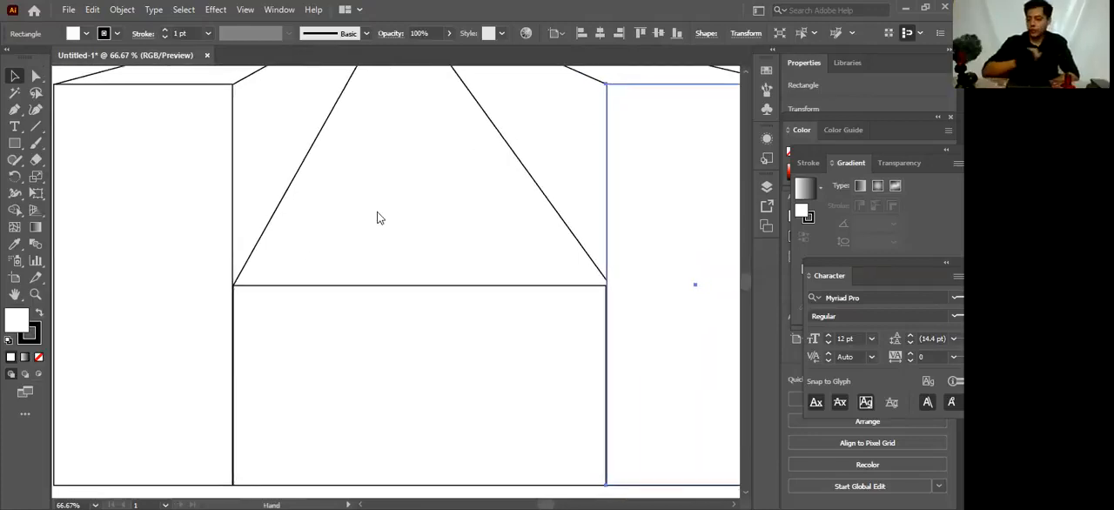
# Dismiss the object commands without applying any and deselect the right tall rectangle
pyautogui.rightClick(281, 231)
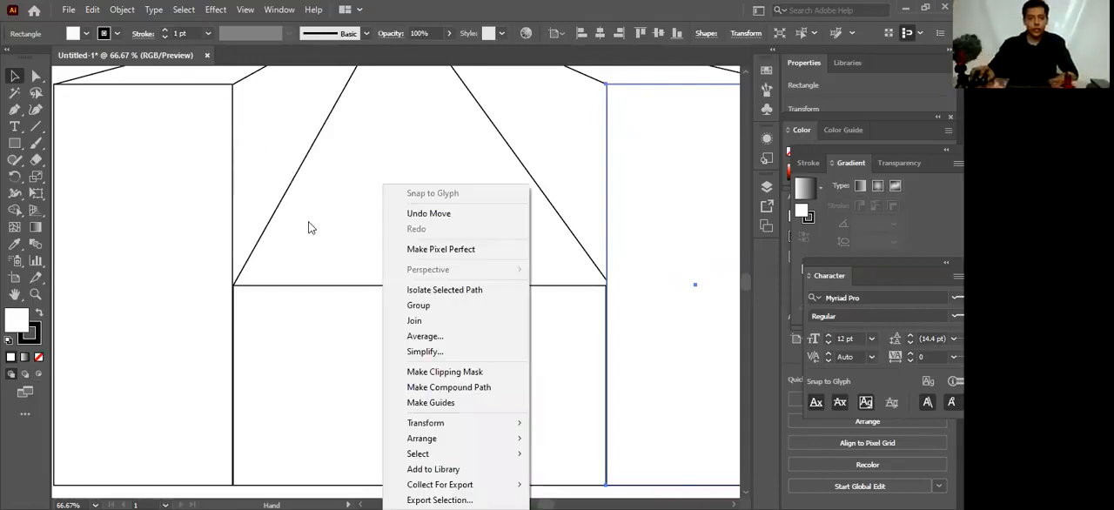
pyautogui.click(373, 249)
pyautogui.moveTo(467, 259)
pyautogui.mouseDown()
pyautogui.moveTo(471, 245)
pyautogui.moveTo(451, 253)
pyautogui.mouseUp()
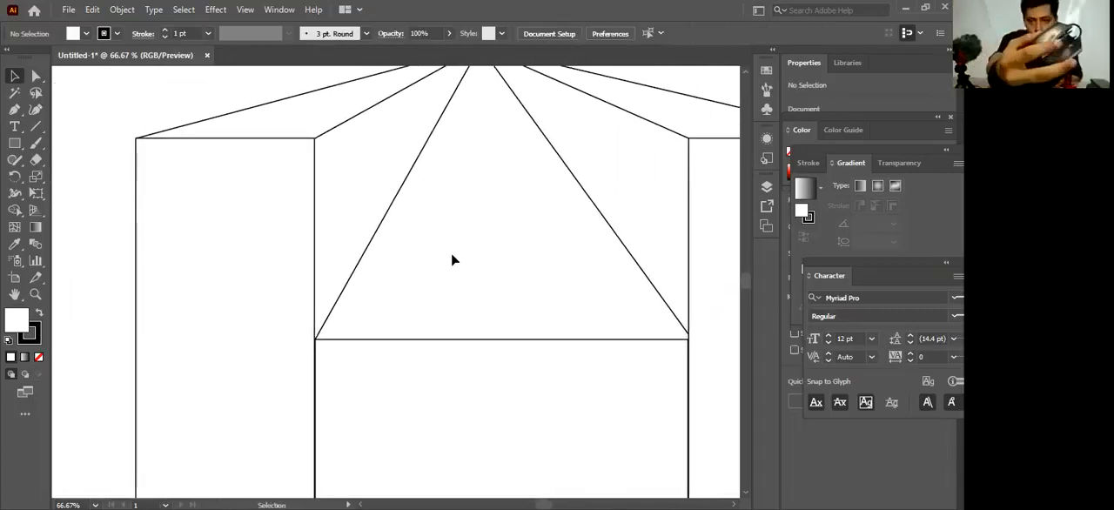
# Examine the triangular area above the middle rectangle up close, and the whole perspective drawing in overview
pyautogui.scroll(-1, 452, 254)
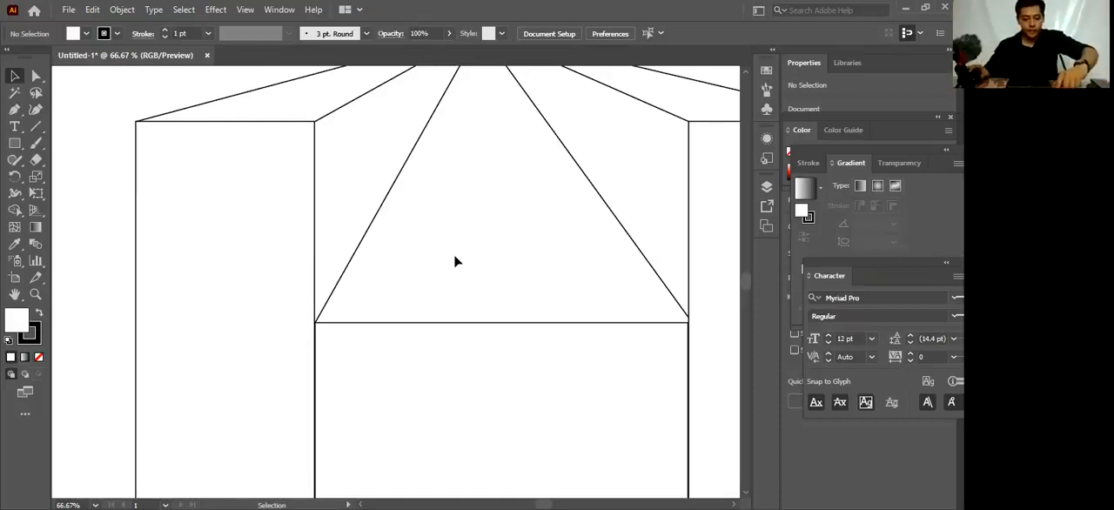
pyautogui.press('space')
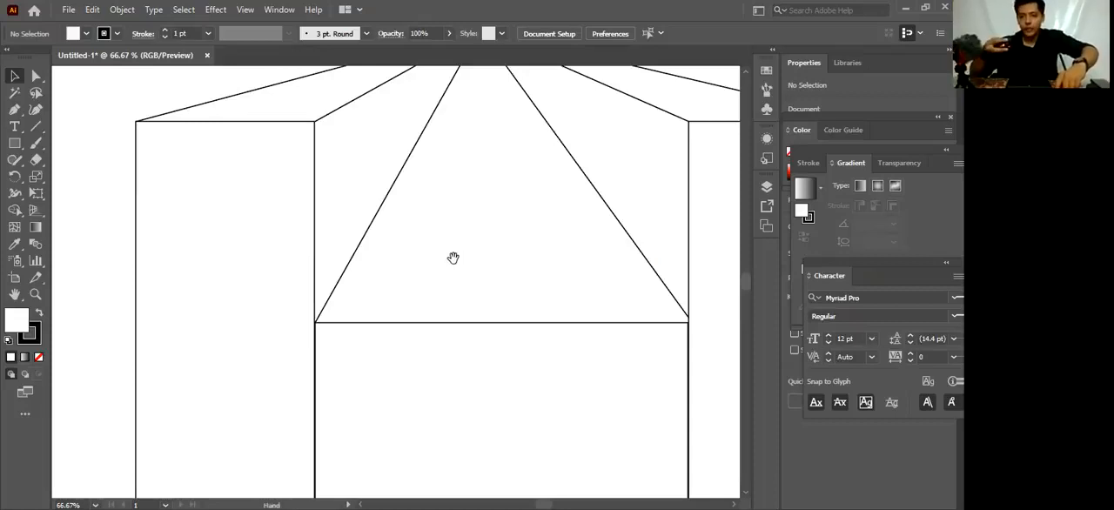
pyautogui.press('space')
pyautogui.moveTo(463, 240)
pyautogui.mouseDown()
pyautogui.moveTo(452, 241)
pyautogui.moveTo(505, 200)
pyautogui.moveTo(478, 194)
pyautogui.moveTo(647, 159)
pyautogui.moveTo(589, 194)
pyautogui.moveTo(522, 197)
pyautogui.moveTo(496, 239)
pyautogui.mouseUp()
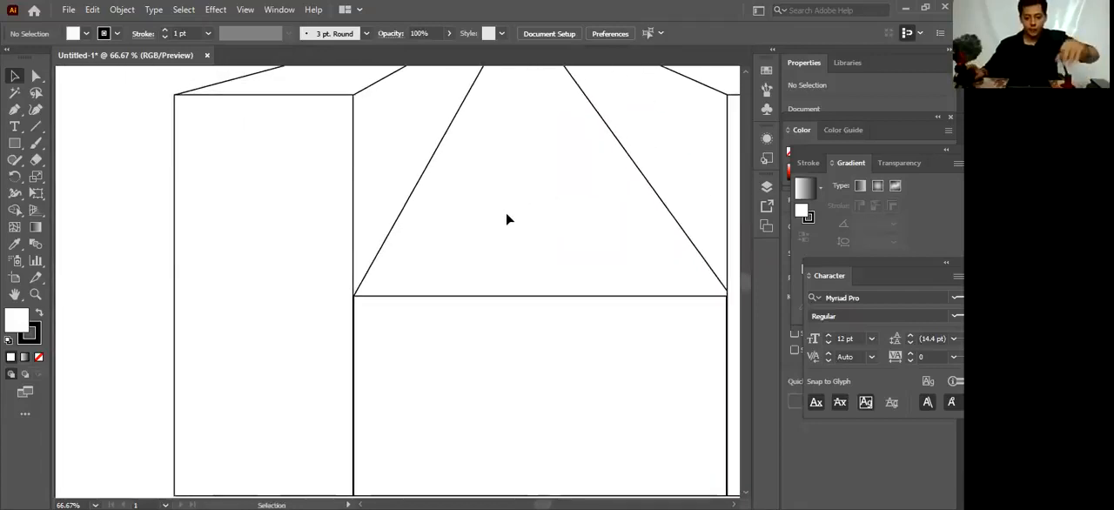
pyautogui.hotkey('ctrl', '-')
pyautogui.hotkey('ctrl', '-')
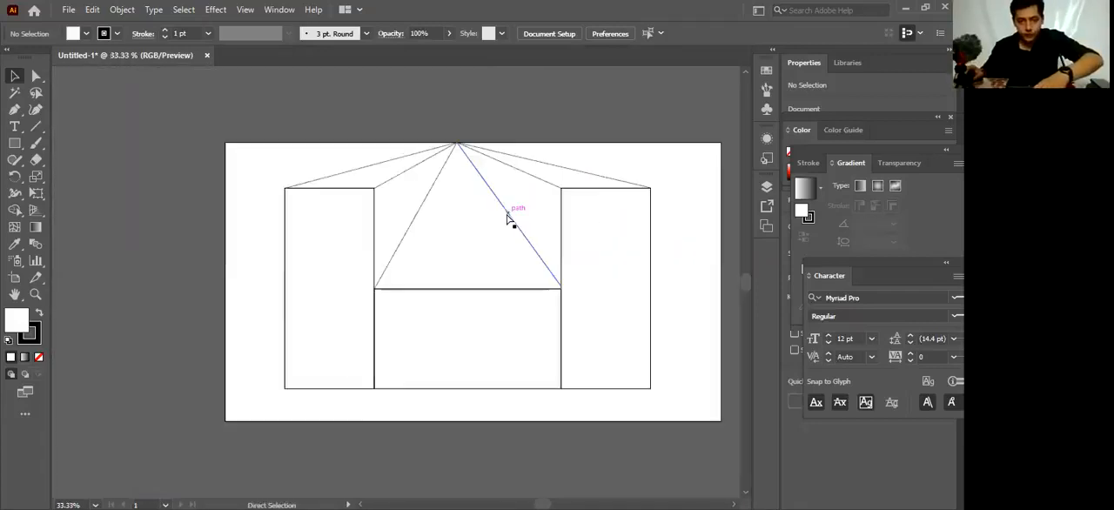
pyautogui.hscroll(1, 507, 216)
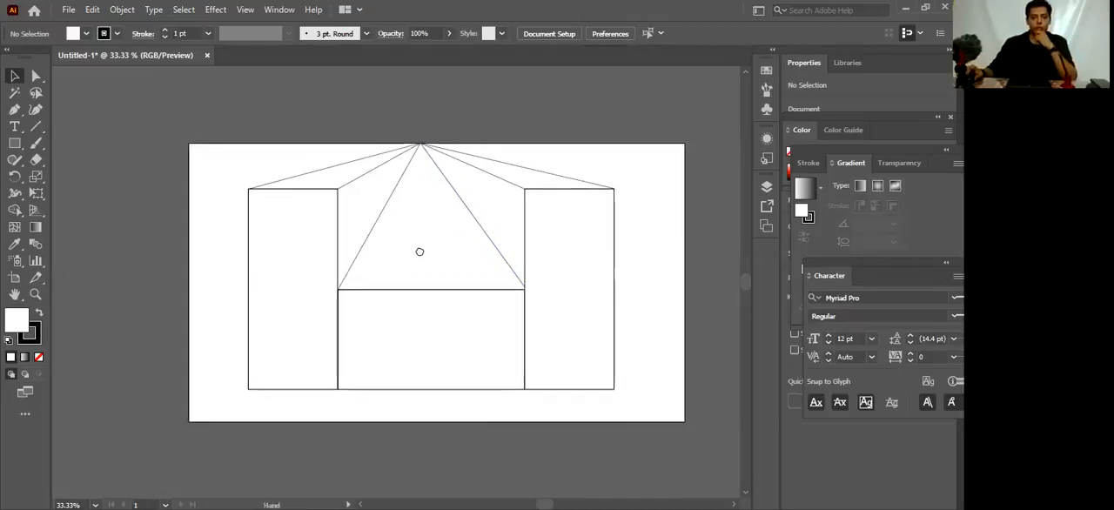
pyautogui.moveTo(417, 251); pyautogui.dragTo(379, 250)
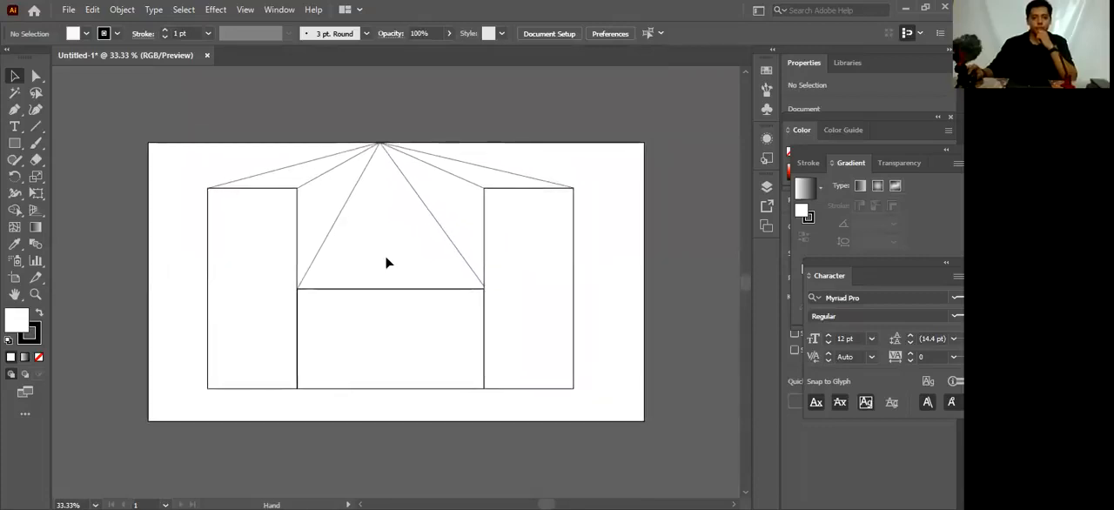